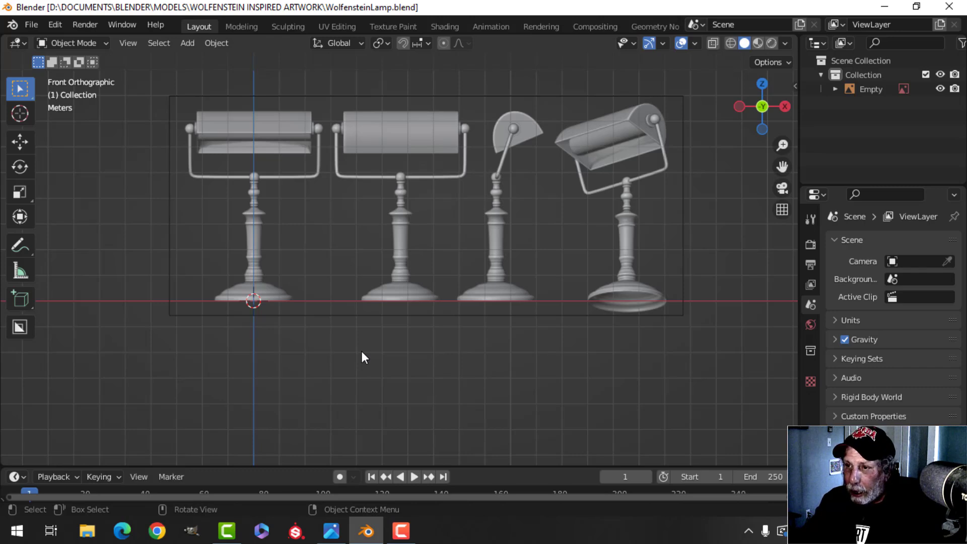
- Examine the lamp reference image from the front and in perspective, and inspect its display settings
scroll(357, 349, up, 1)
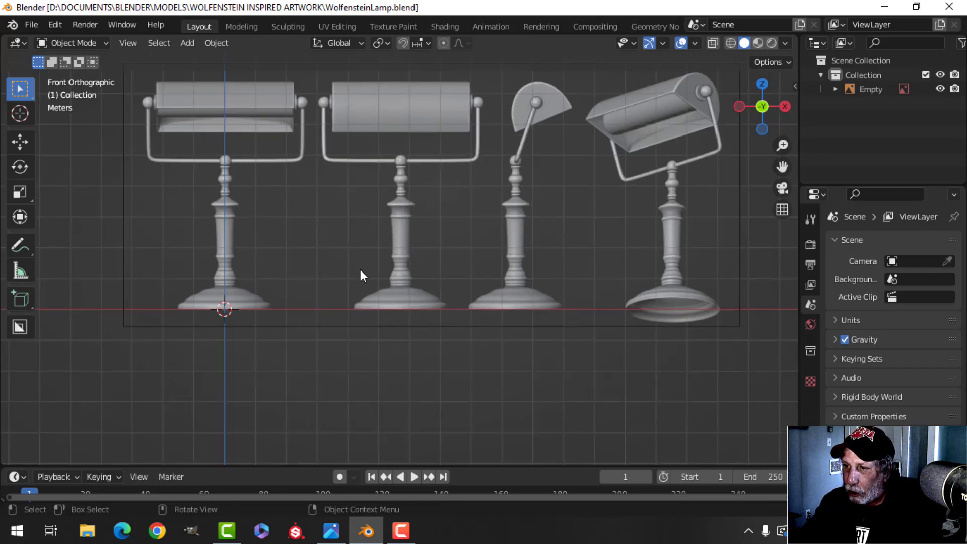
middle_drag(361, 270, 513, 263)
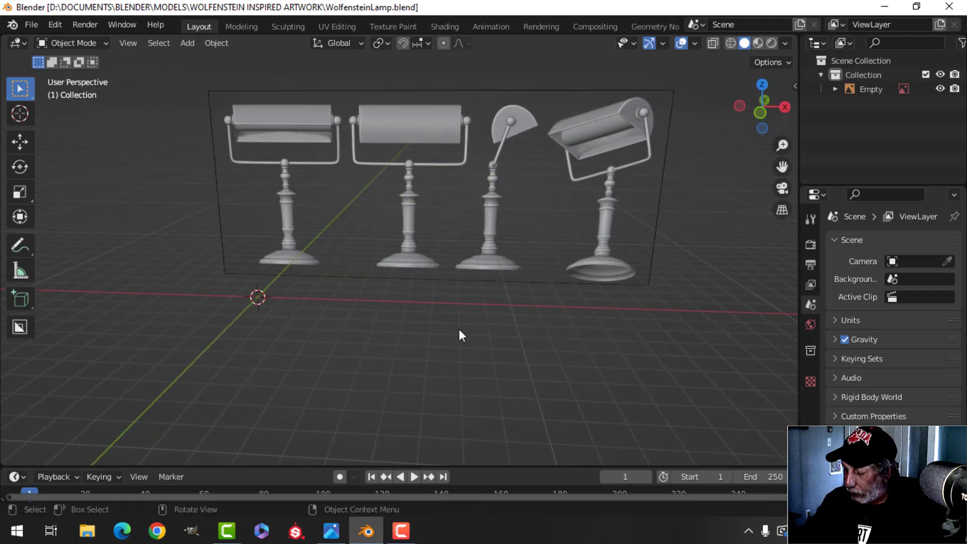
key(KP_1)
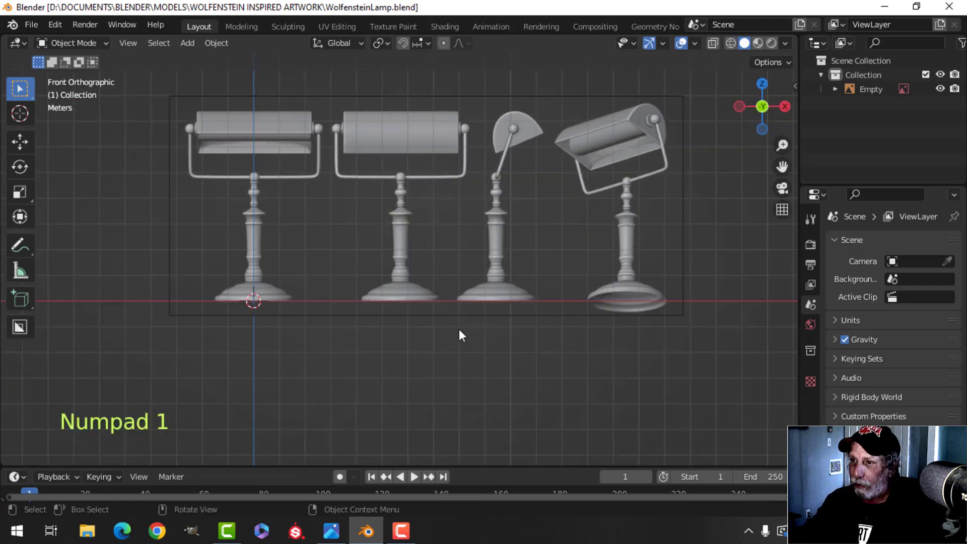
click(383, 253)
scroll(482, 291, down, 1)
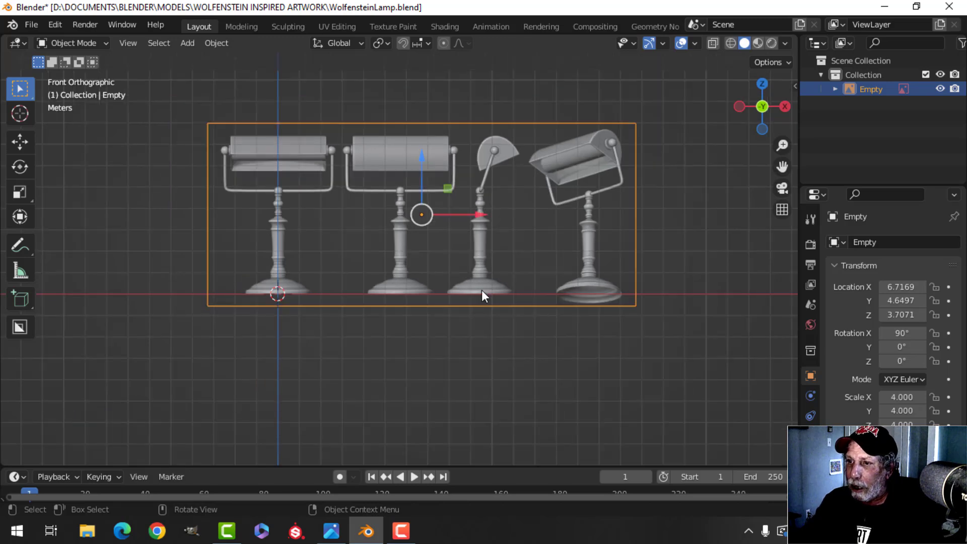
scroll(481, 296, up, 1)
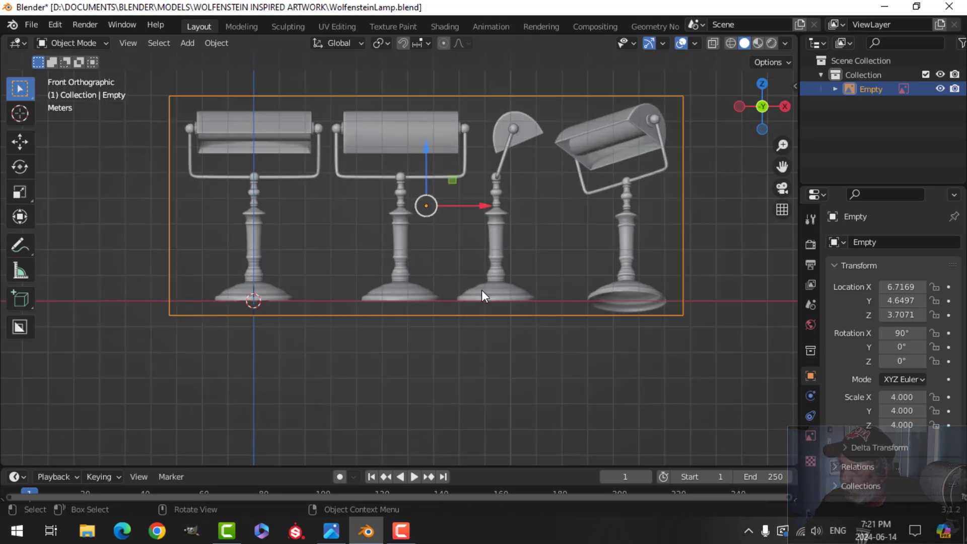
click(811, 436)
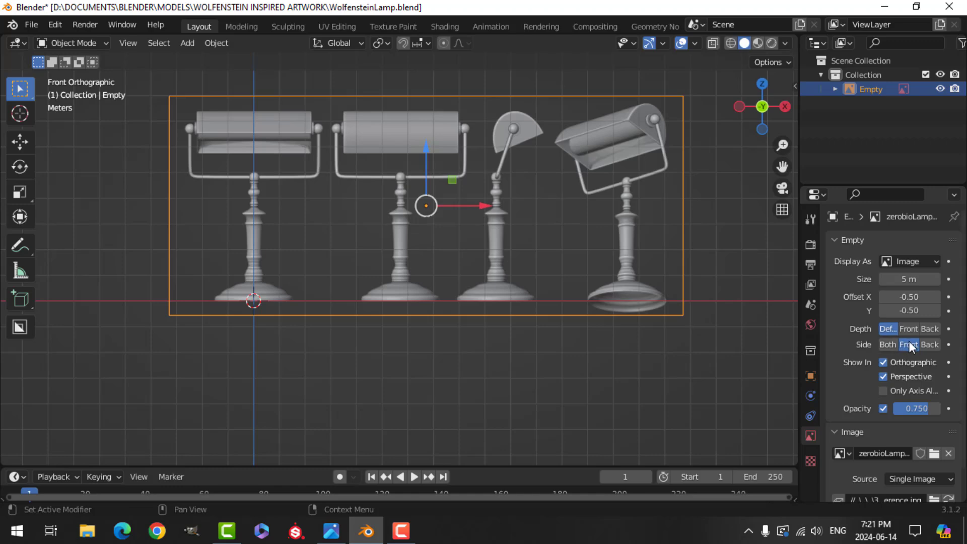
middle_drag(791, 349, 679, 355)
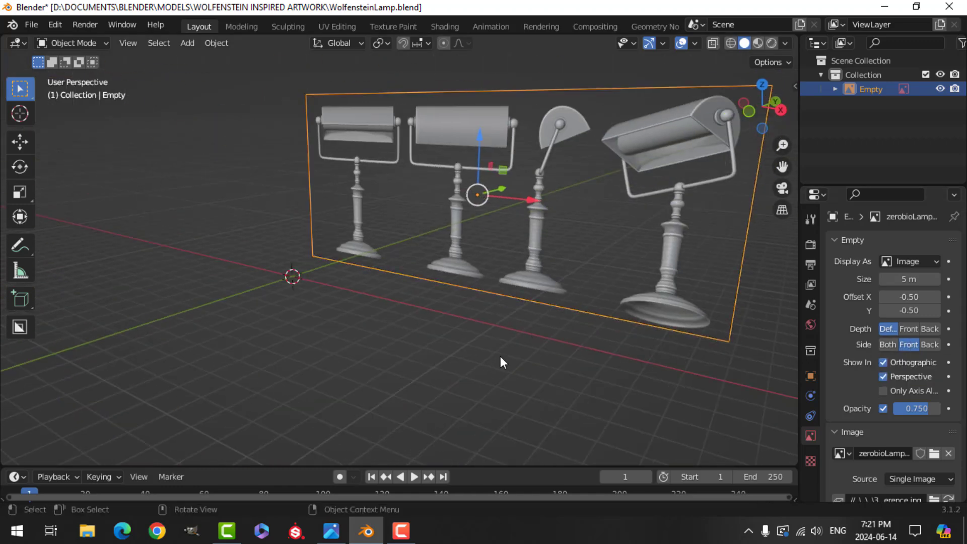
middle_drag(501, 356, 540, 351)
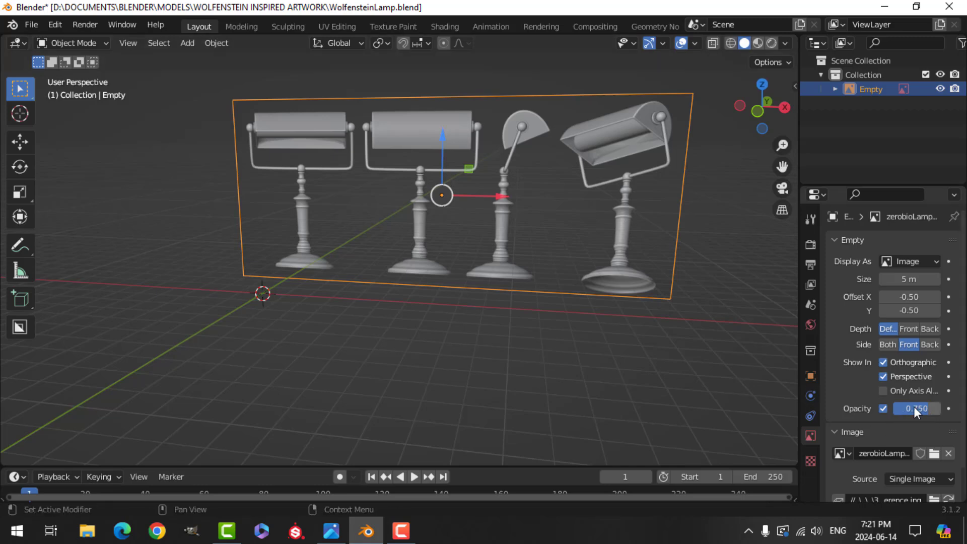
key(KP_1)
scroll(508, 325, up, 2)
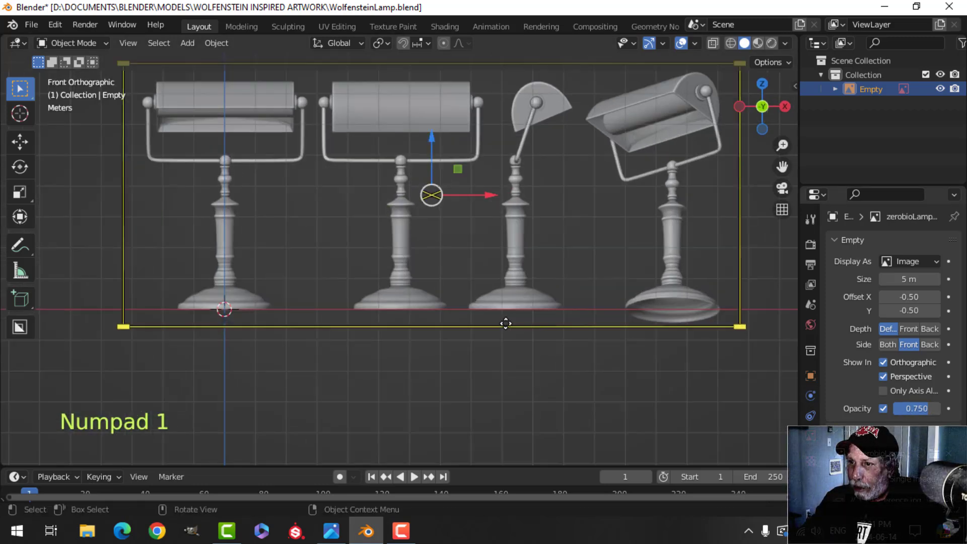
- Add a plane at the origin and merge its vertices in Edit Mode into a single vertex at the centre
scroll(378, 287, down, 1)
mouse_move(391, 275)
shift+middle_down()
mouse_move(418, 271)
mouse_move(378, 285)
shift+middle_up()
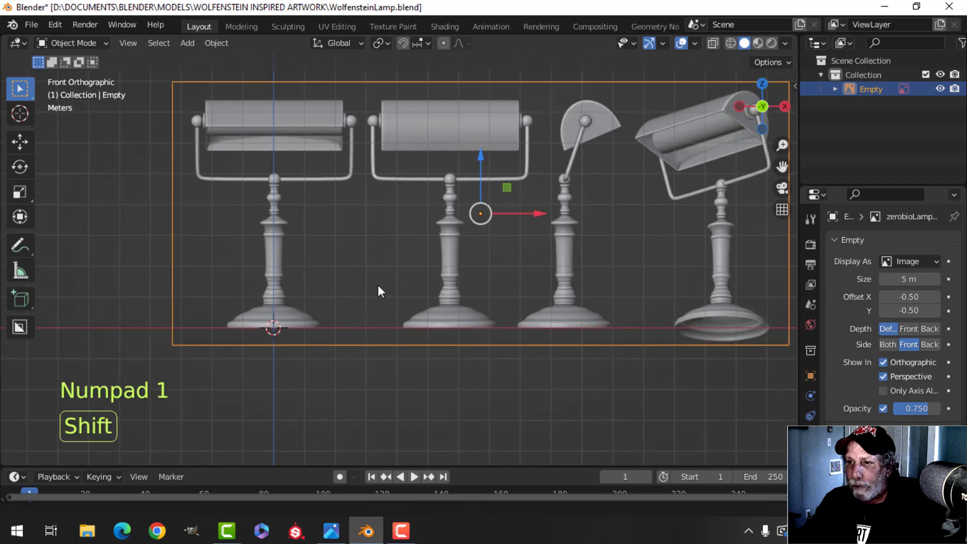
scroll(373, 286, up, 2)
scroll(372, 287, up, 1)
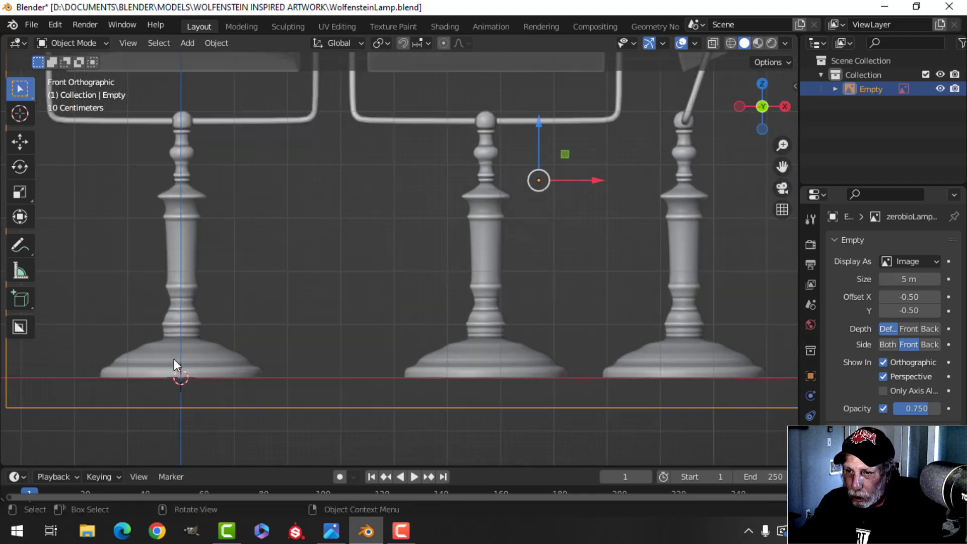
scroll(285, 316, down, 2)
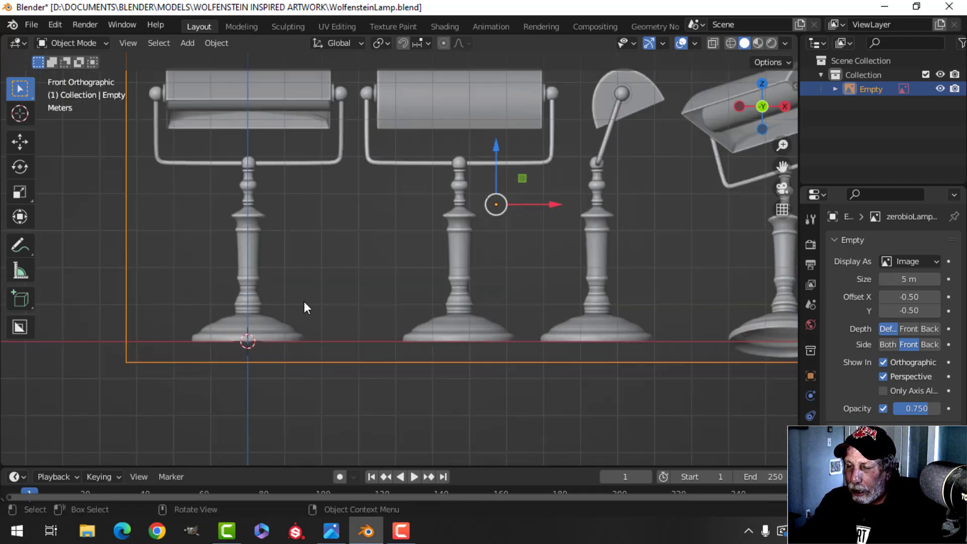
shift+middle_drag(304, 305, 389, 280)
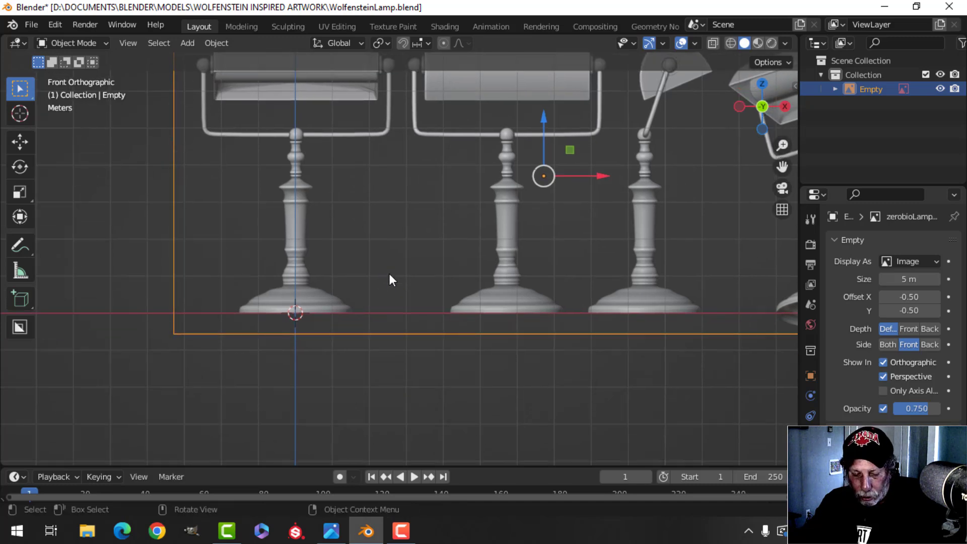
key(shift+a)
mouse_move(366, 214)
click(446, 211)
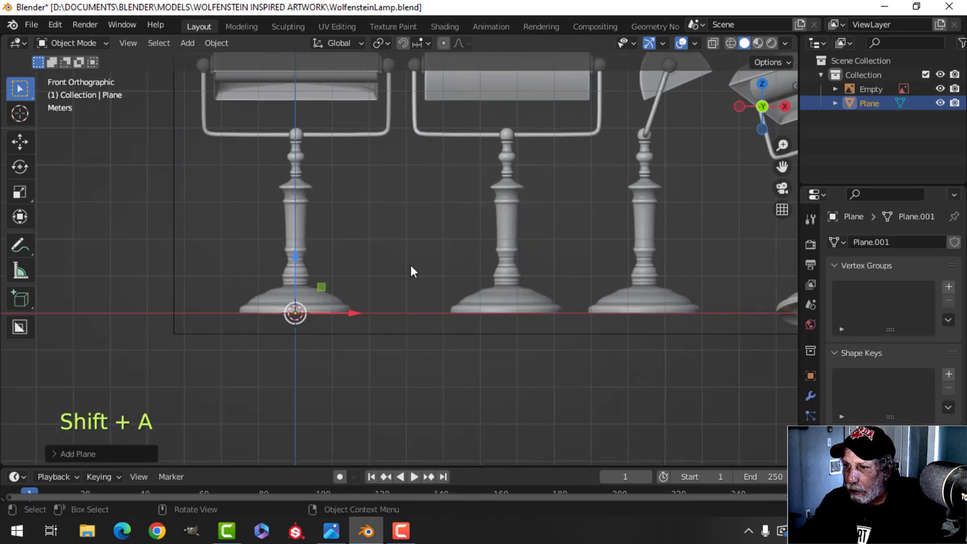
key(Tab)
key(1)
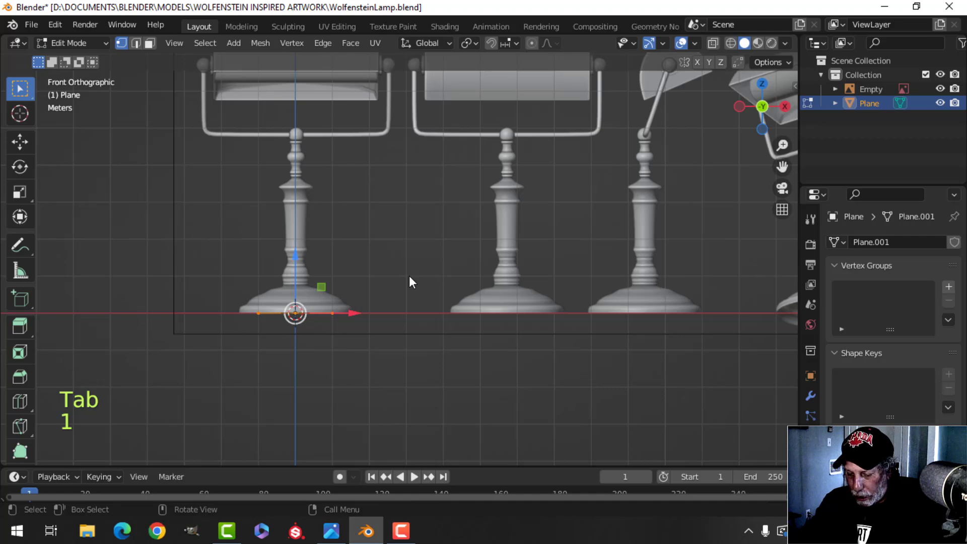
key(m)
click(409, 276)
- Move the vertex along the X axis to the lower-left corner of the first reference lamp's base
scroll(343, 371, up, 3)
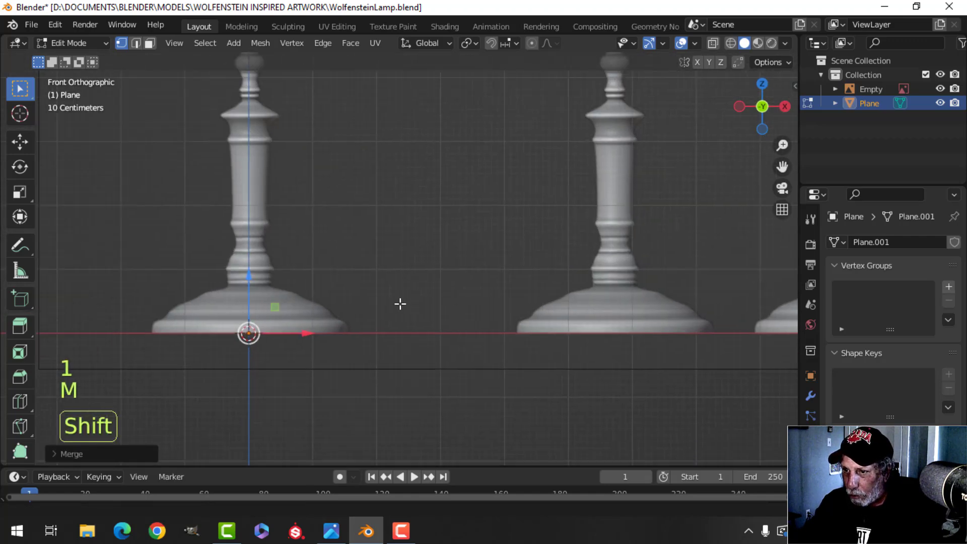
shift+middle_drag(400, 302, 425, 287)
scroll(425, 287, up, 1)
key(g)
key(x)
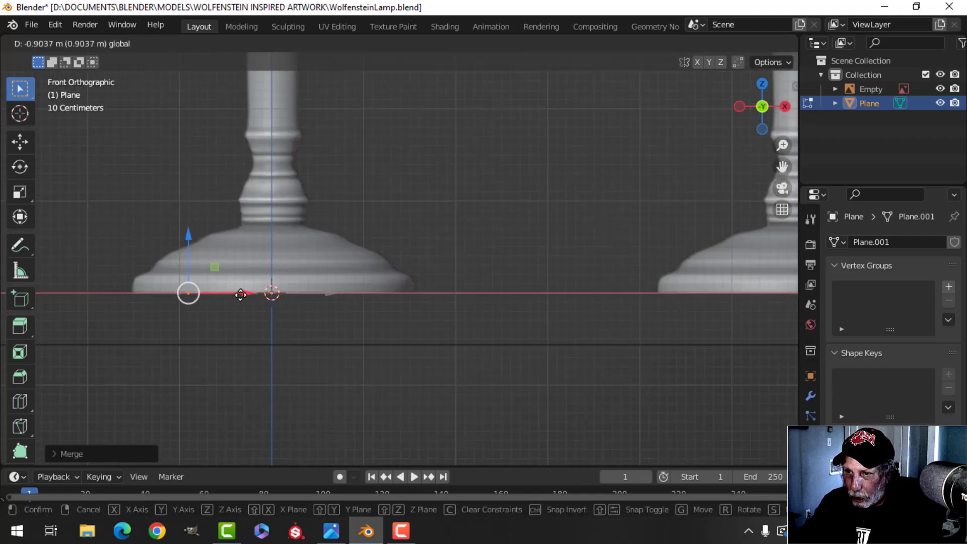
drag(191, 297, 190, 296)
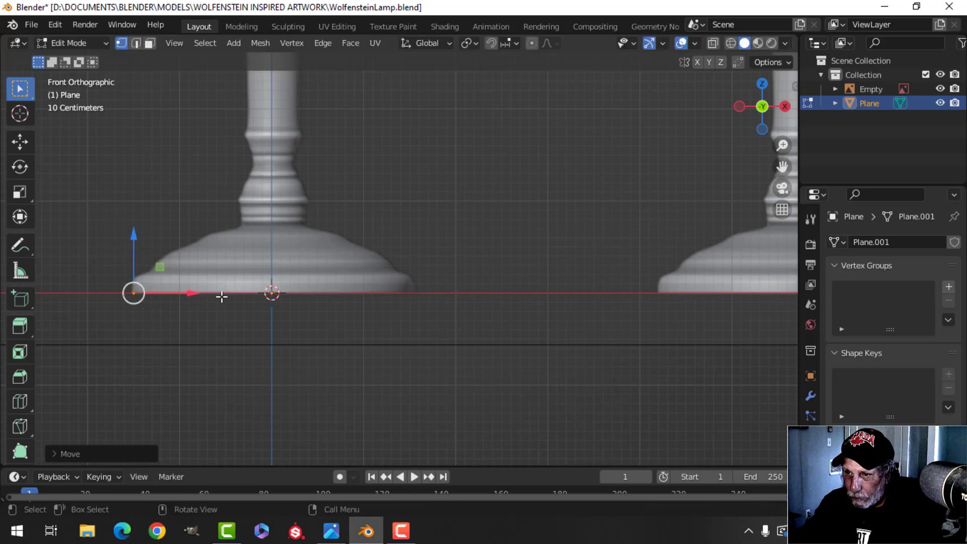
- Extrude the vertex about 0.12 m up the base's outer rim, then inward about 0.17 m and up about 0.1 m
scroll(293, 289, up, 2)
shift+middle_drag(307, 281, 420, 296)
key(e)
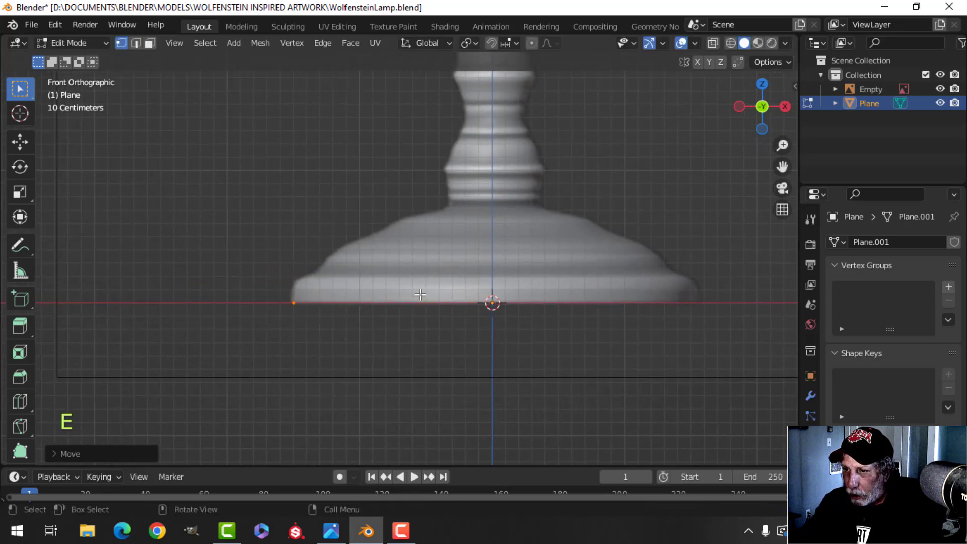
right_click(346, 273)
key(g)
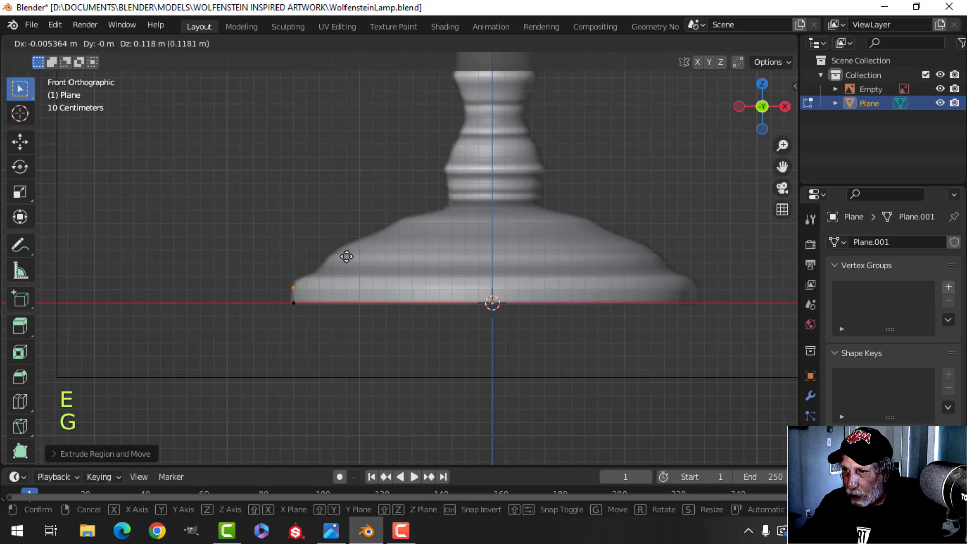
click(346, 257)
key(e)
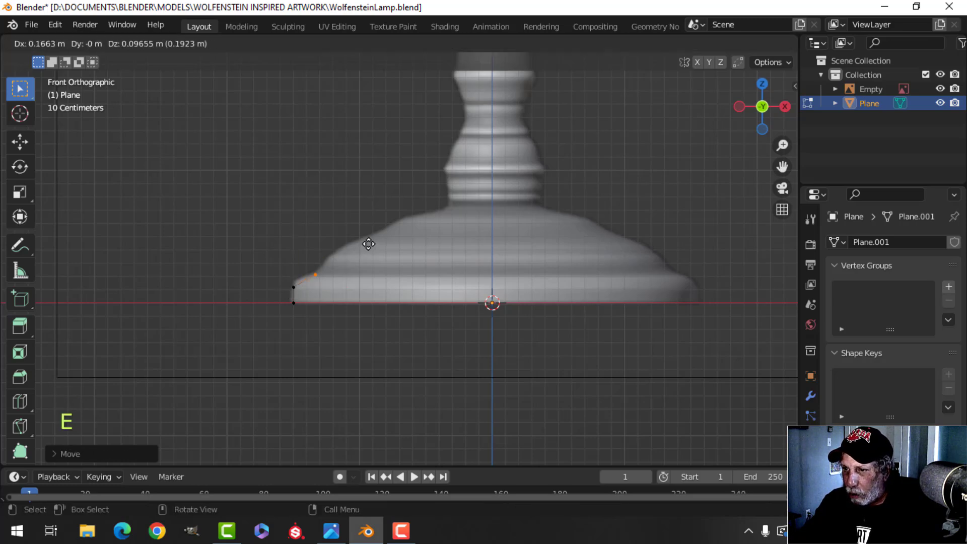
click(368, 244)
- Extrude three more vertices tracing the rise, narrow ledge and short upward step above the base's rim
shift+middle_drag(394, 251, 372, 269)
key(e)
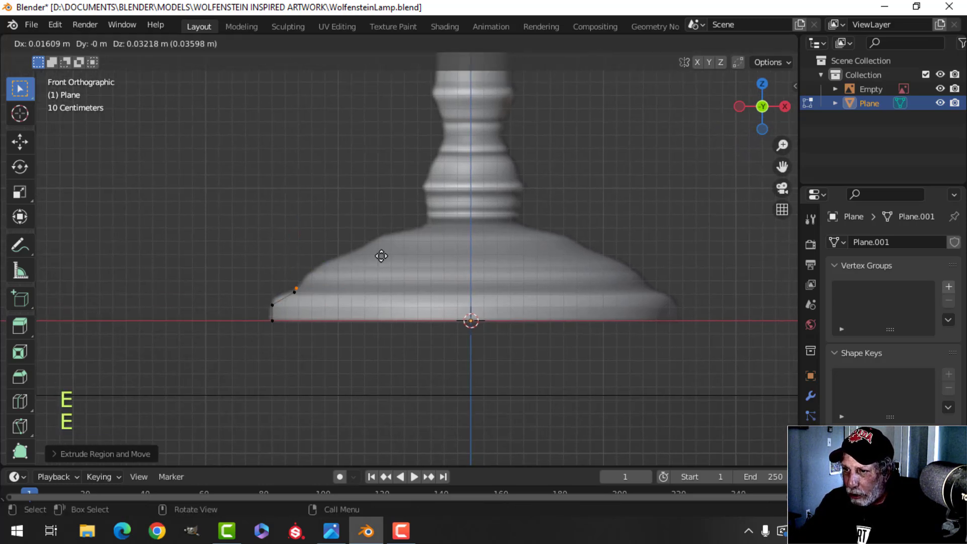
click(392, 246)
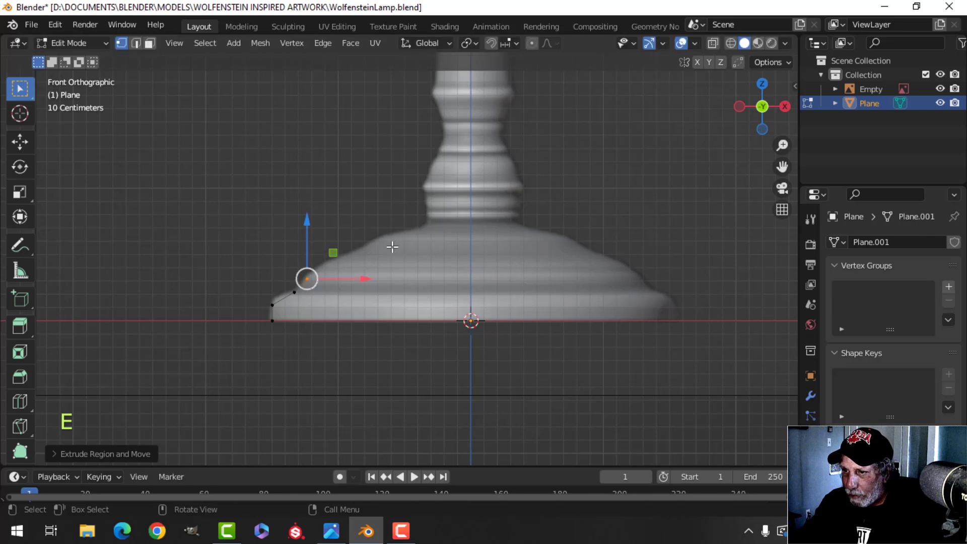
key(e)
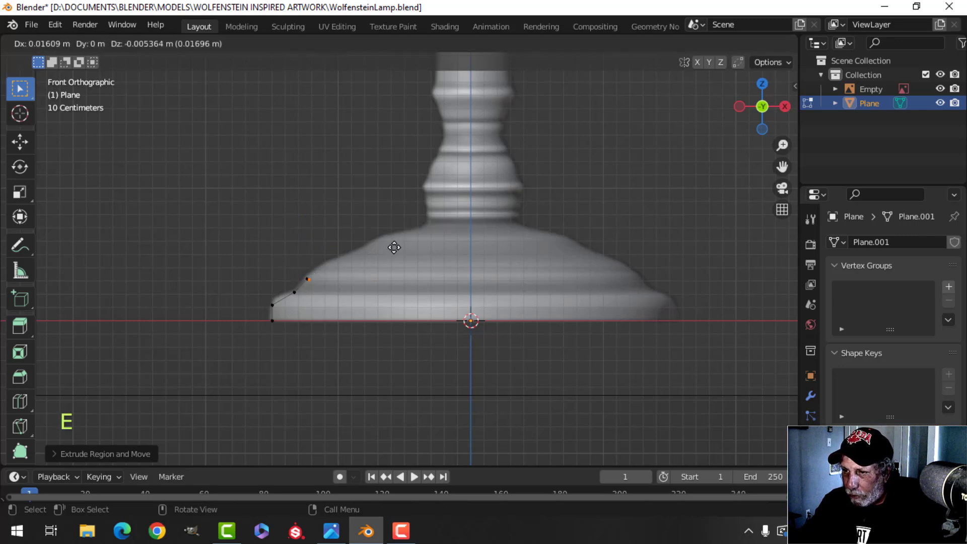
click(397, 247)
scroll(398, 247, up, 2)
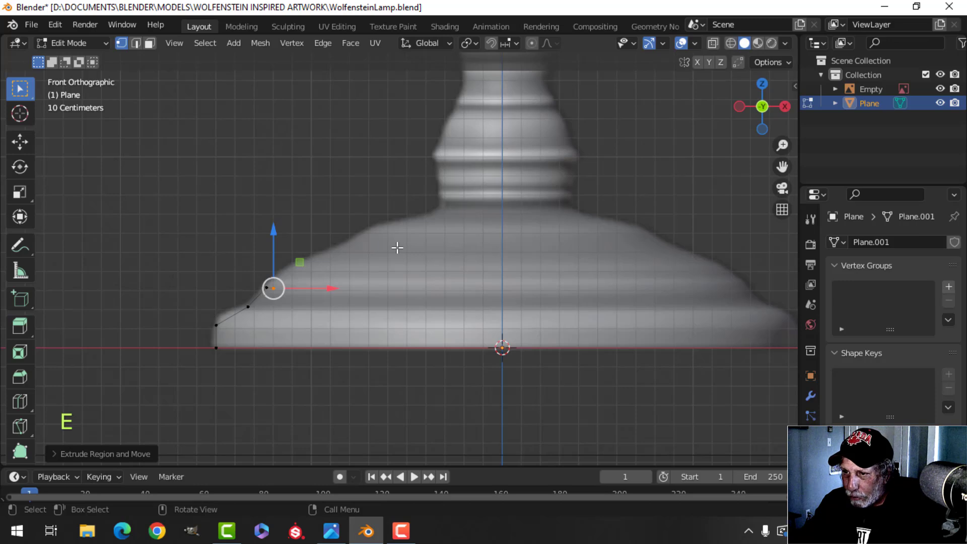
key(e)
click(399, 234)
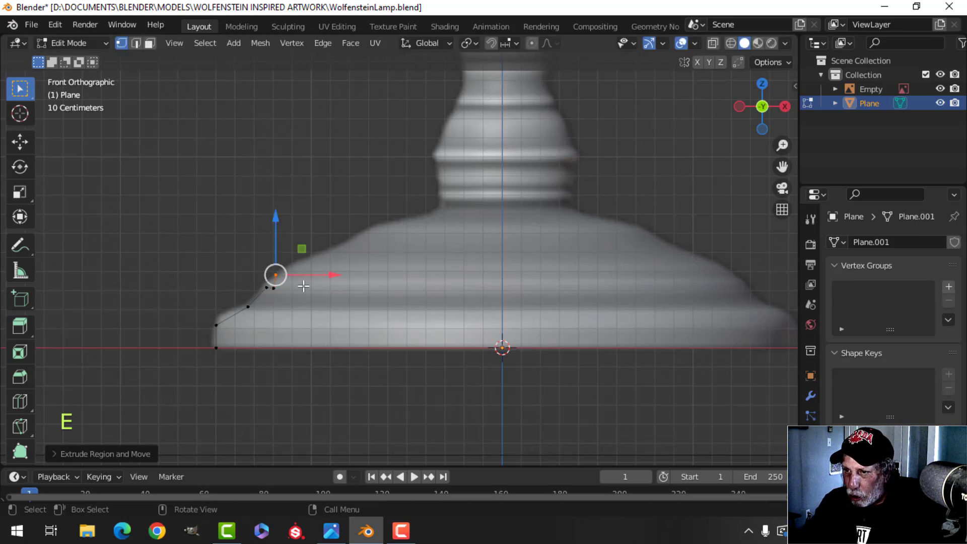
- Extrude the profile along the base's upper slope, around its small step, and on to the foot of the stem
key(e)
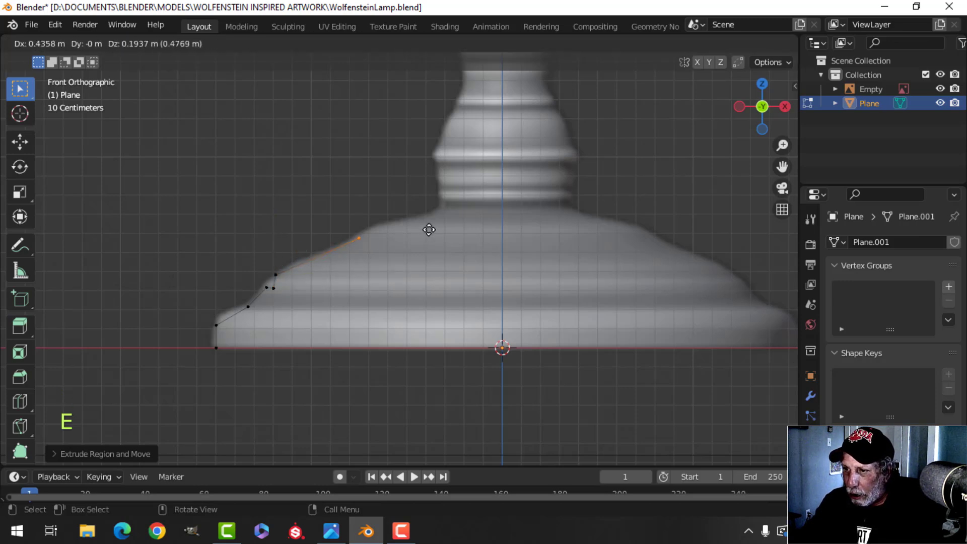
click(432, 226)
shift+middle_drag(453, 223, 367, 267)
key(e)
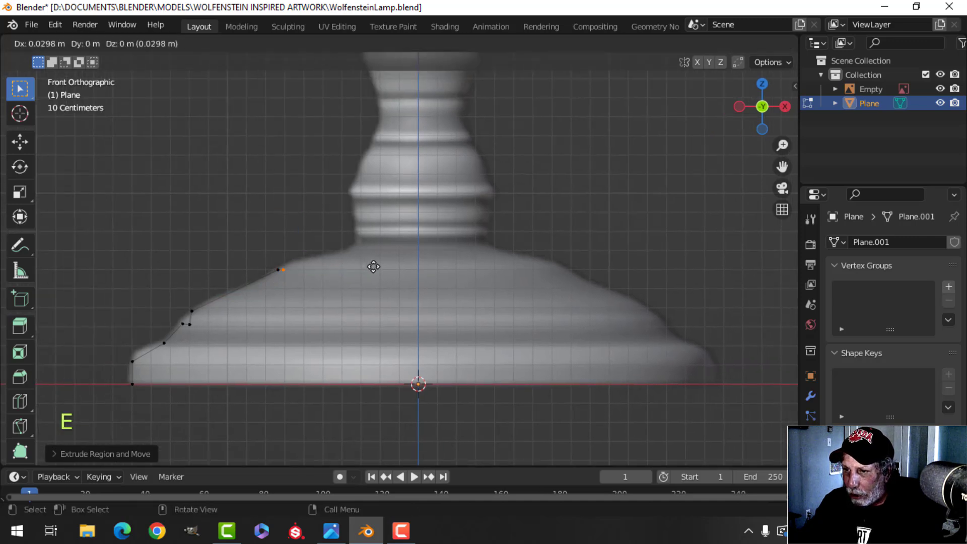
click(373, 267)
key(e)
click(384, 256)
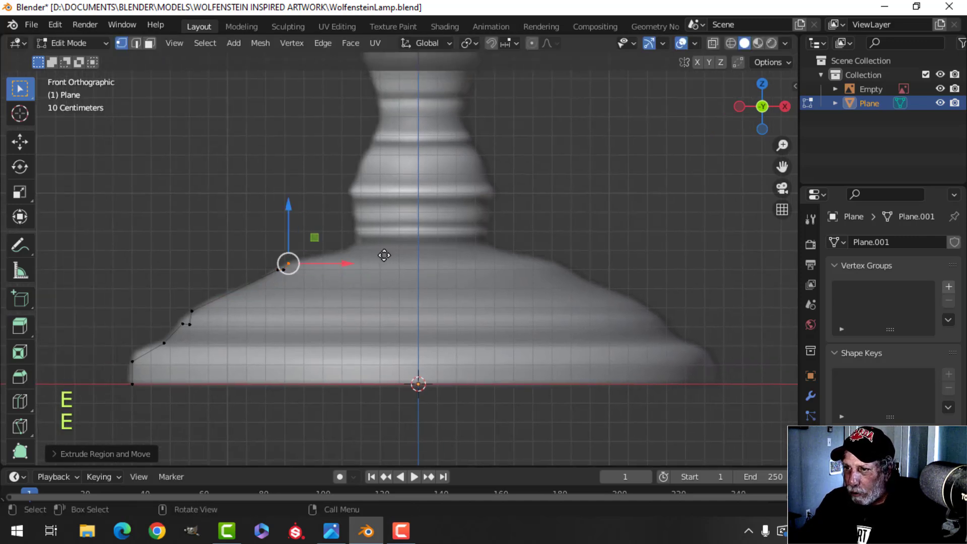
key(e)
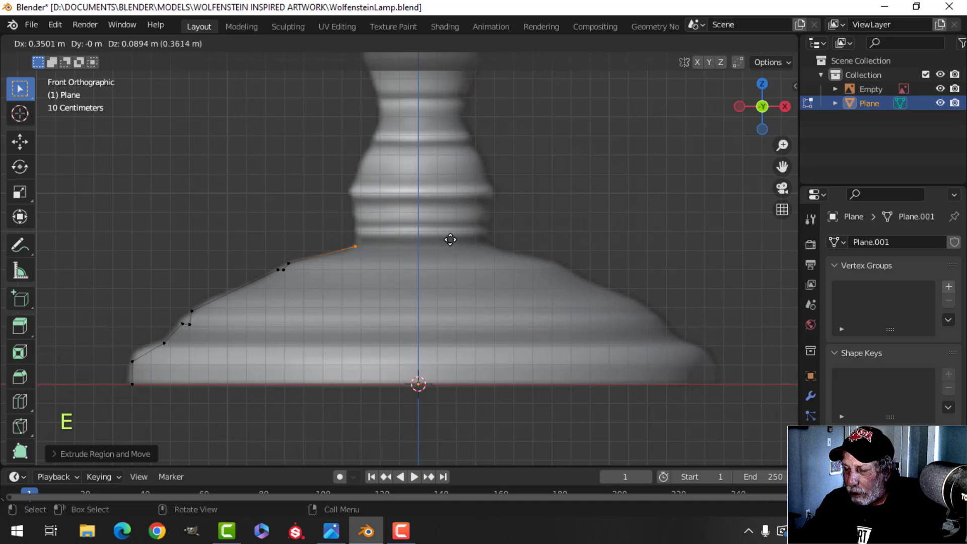
click(451, 240)
- Extrude three vertices from the foot of the stem to outline the lower part of its lowest ring
mouse_move(433, 247)
shift+middle_down()
mouse_move(384, 296)
mouse_move(375, 279)
mouse_move(433, 256)
shift+middle_up()
scroll(384, 297, up, 2)
scroll(376, 278, up, 2)
scroll(355, 289, down, 1)
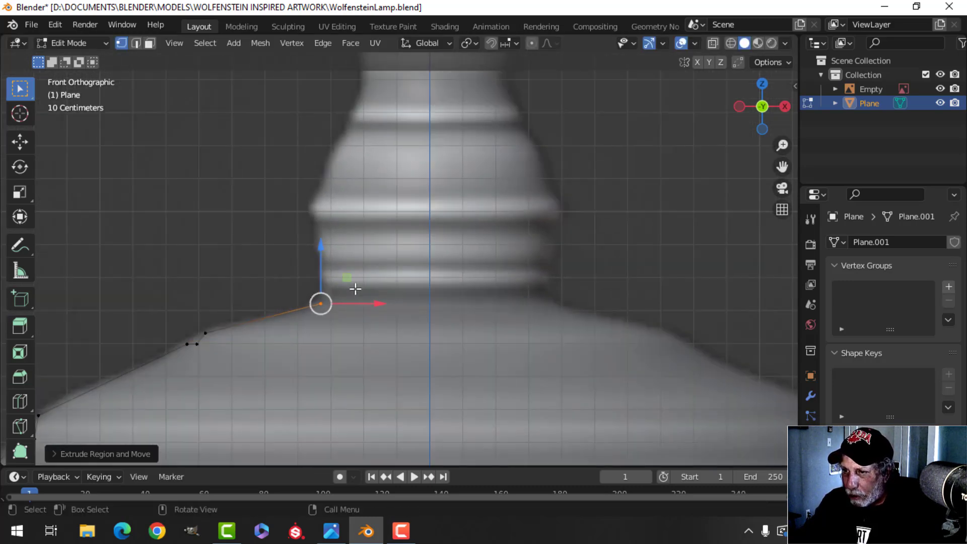
key(e)
click(372, 270)
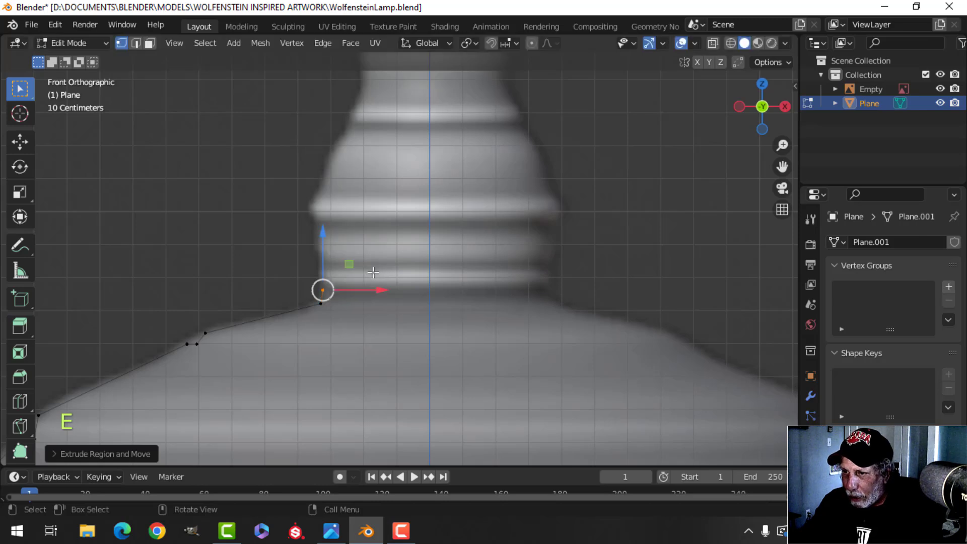
key(e)
click(370, 264)
key(e)
click(371, 259)
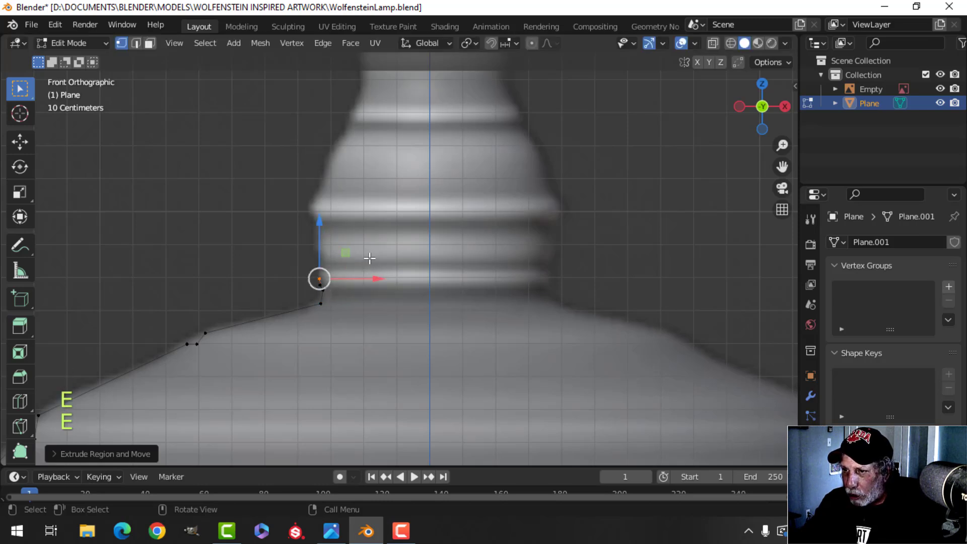
- Extrude two vertices from the lowest ring, tracing its upper edge into the groove above
key(e)
click(374, 247)
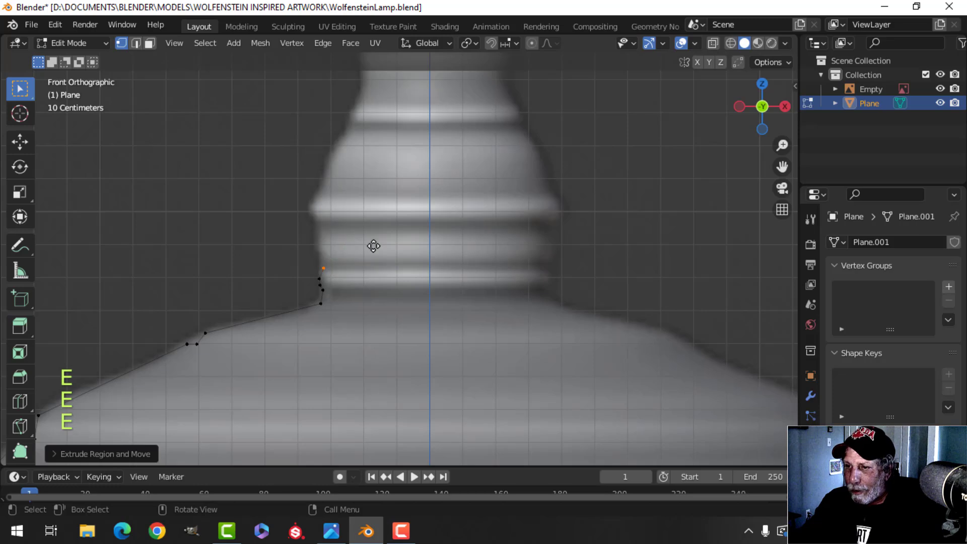
key(e)
click(374, 238)
- Extrude three vertices out of the groove and up the band to just below the wide ring
key(e)
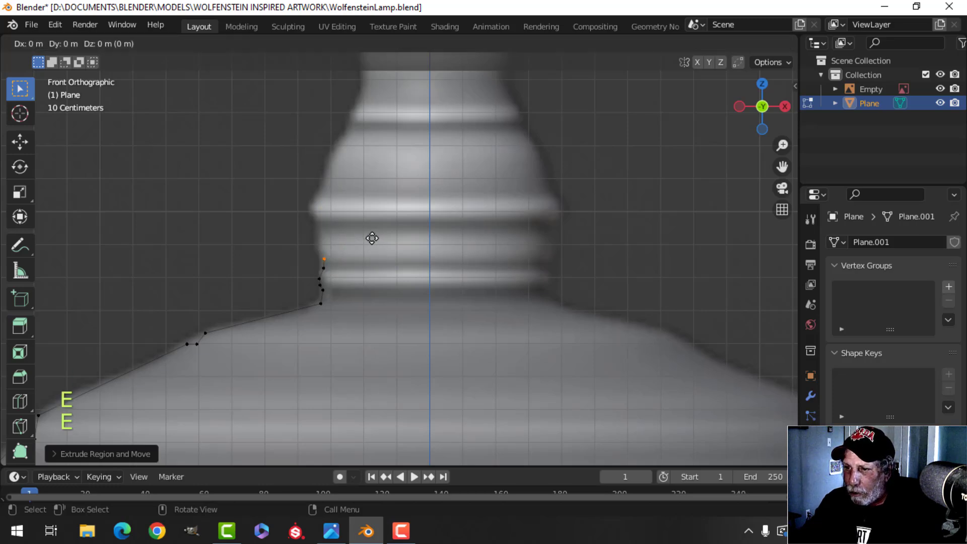
click(371, 232)
key(e)
click(367, 218)
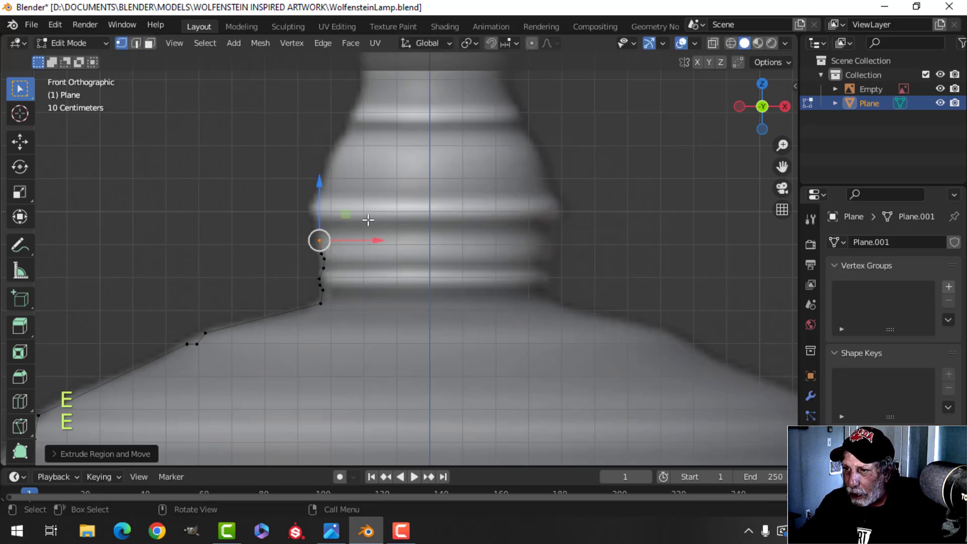
key(e)
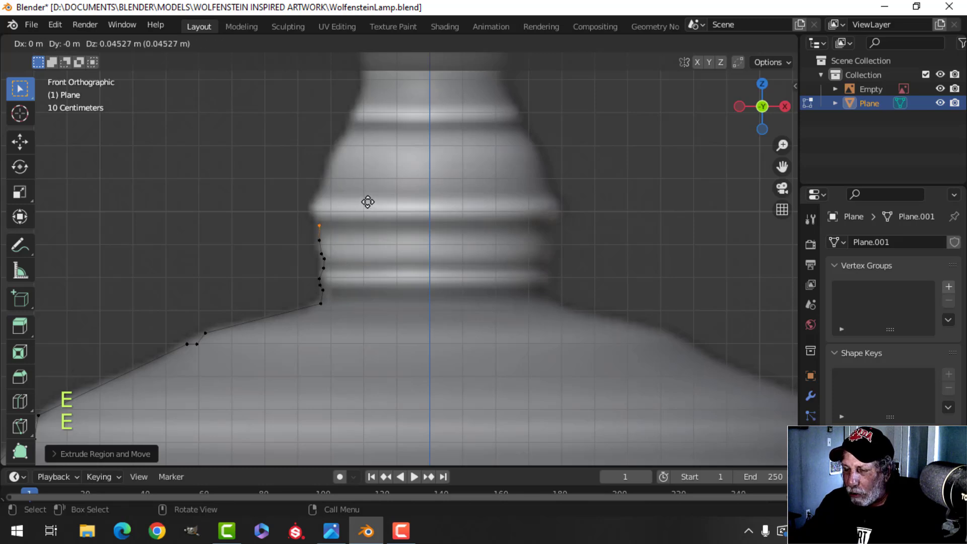
click(368, 202)
- Extrude three vertices outward and up to trace the outer edge of the wide ring
scroll(366, 219, down, 1)
shift+middle_drag(361, 242, 383, 245)
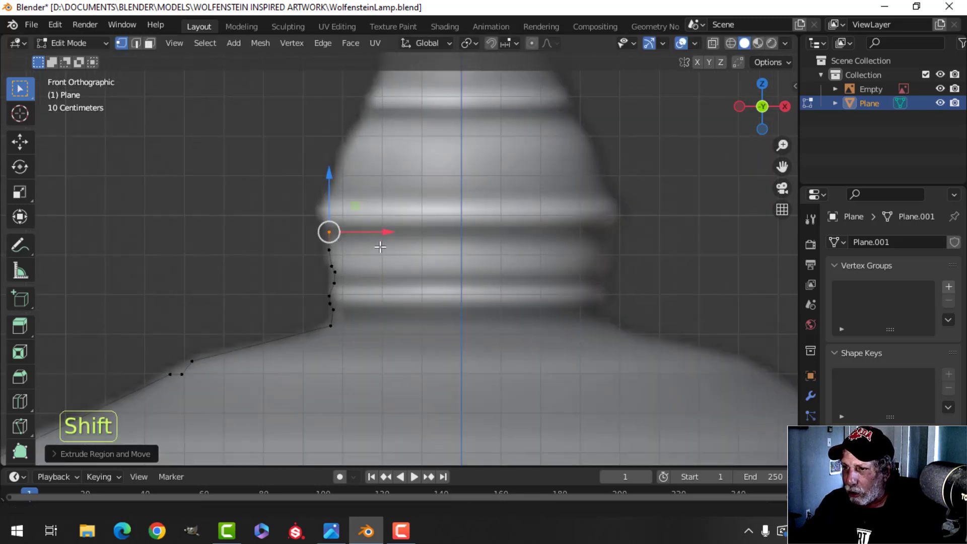
scroll(383, 244, up, 3)
key(e)
click(374, 240)
key(e)
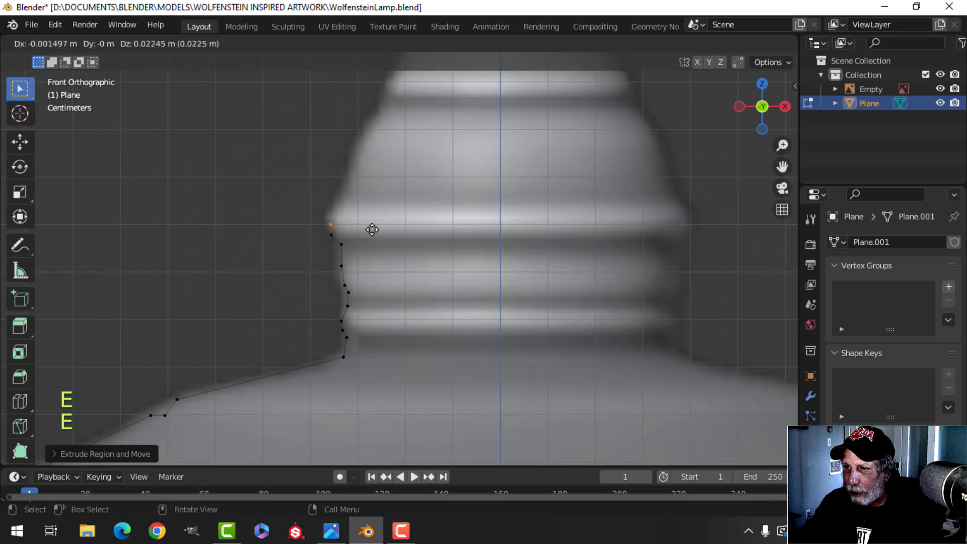
click(377, 223)
key(e)
click(370, 212)
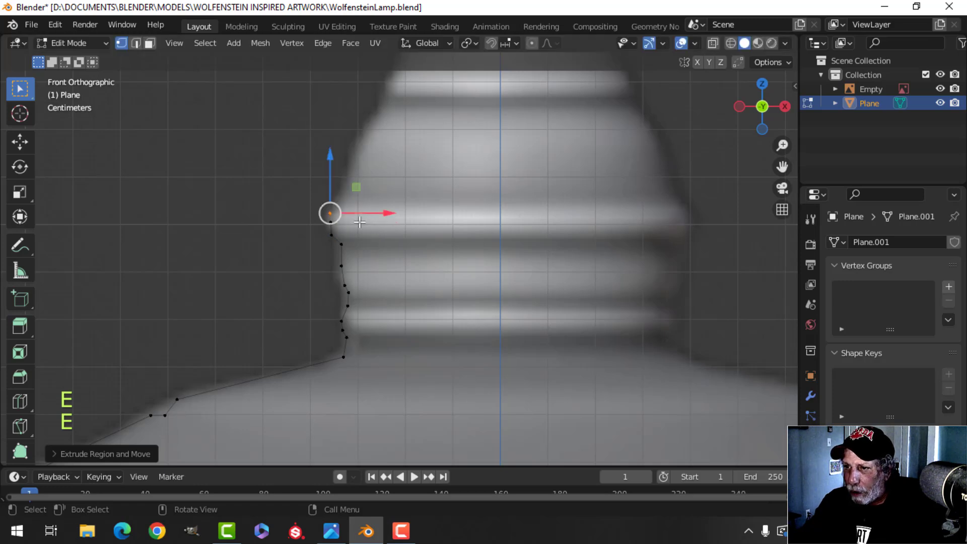
- Move the wide ring's middle vertex outward about 0.004 m, then extrude its top vertex inward and up about 0.02 m
key(g)
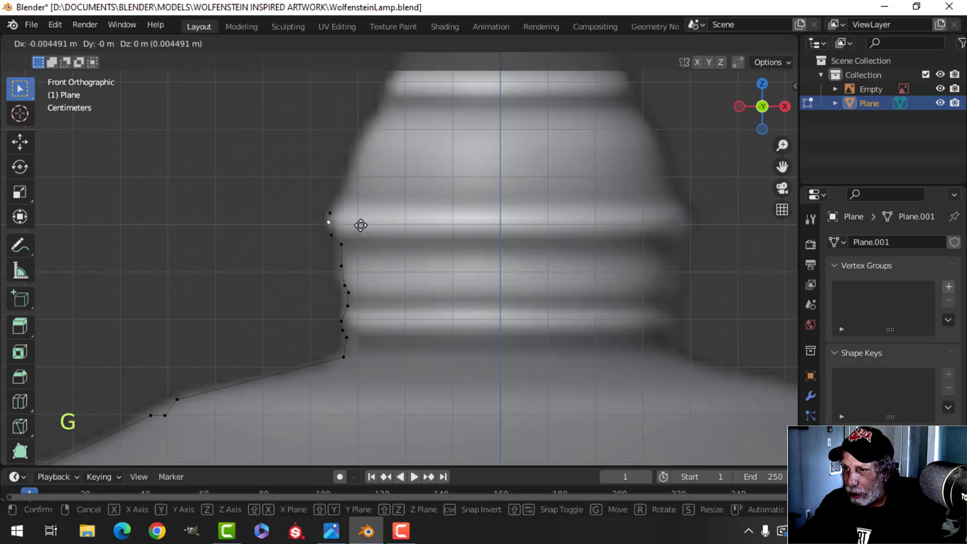
click(361, 225)
key(e)
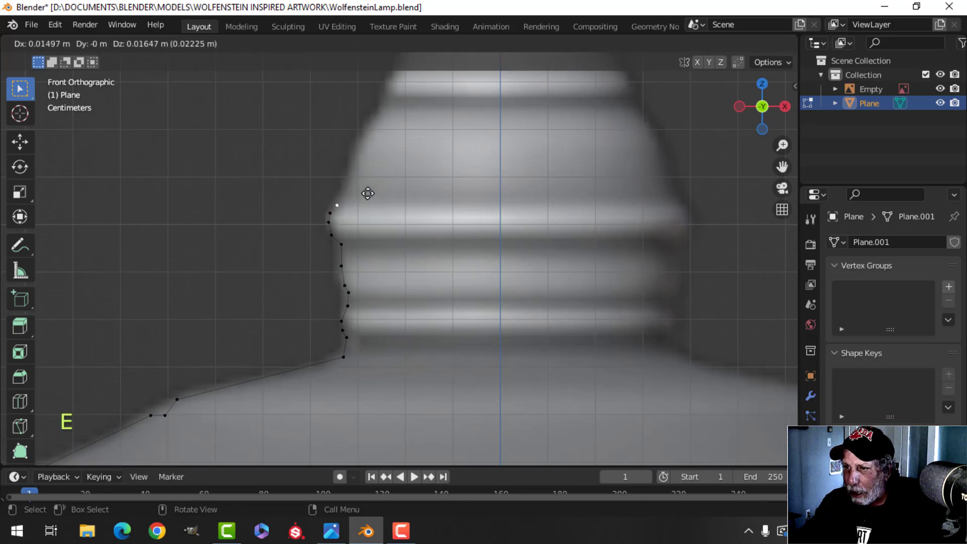
click(368, 194)
- Extrude three vertices up the tapering bell-shaped section to the underside of the next ring
scroll(403, 190, down, 1)
shift+middle_drag(404, 206, 383, 257)
key(e)
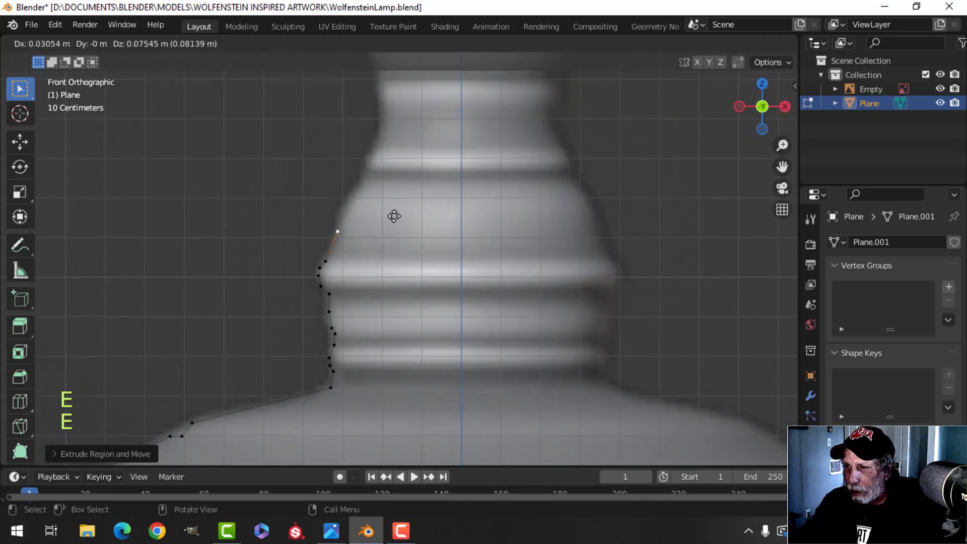
click(394, 215)
key(e)
click(401, 186)
key(e)
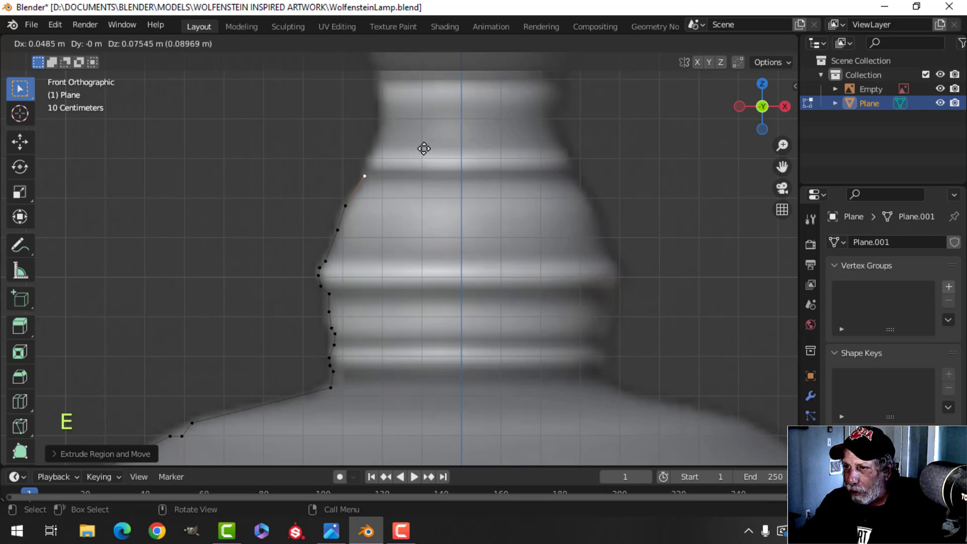
click(427, 146)
- Extrude four vertices around the ring above the bell-shaped section, out and back in at its top
shift+middle_drag(427, 146, 418, 256)
scroll(403, 255, up, 1)
key(e)
click(410, 251)
key(e)
click(410, 237)
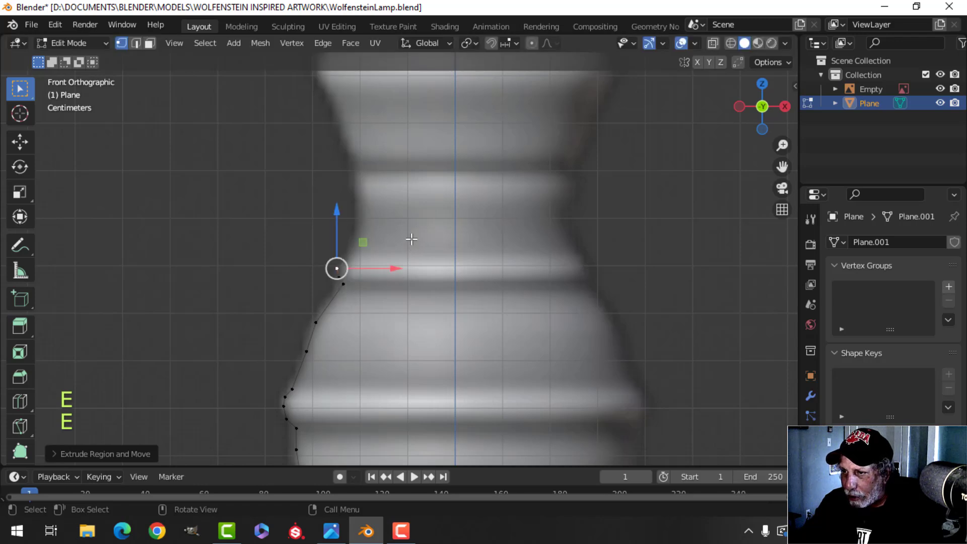
key(e)
click(417, 224)
key(e)
click(430, 214)
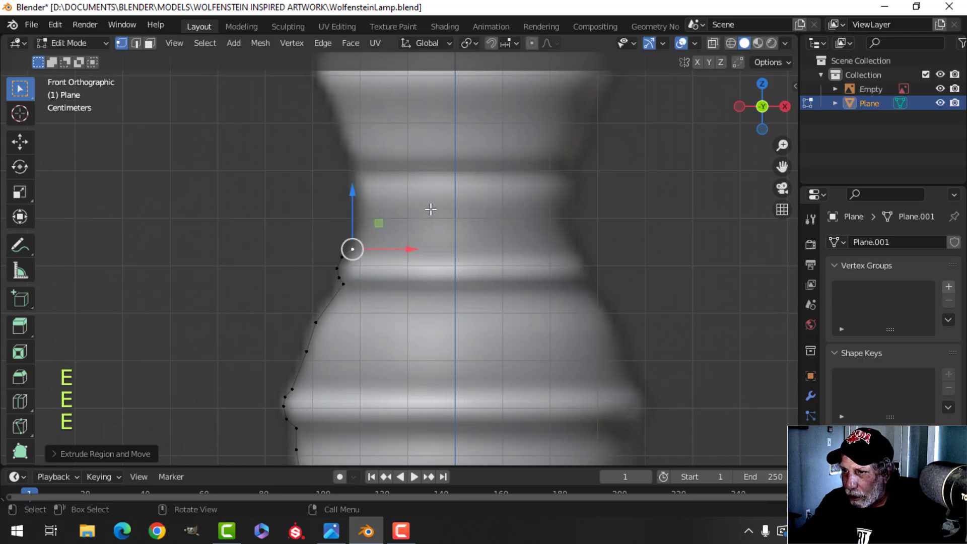
- Extrude three vertices up the narrow neck and into the groove at its top
shift+middle_drag(430, 210, 427, 267)
key(e)
click(435, 215)
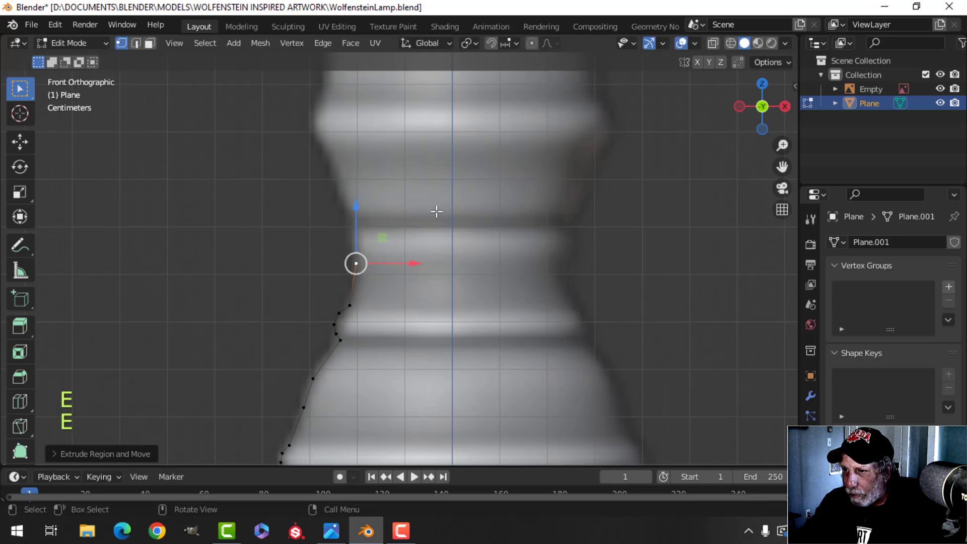
shift+middle_drag(436, 211, 435, 277)
key(e)
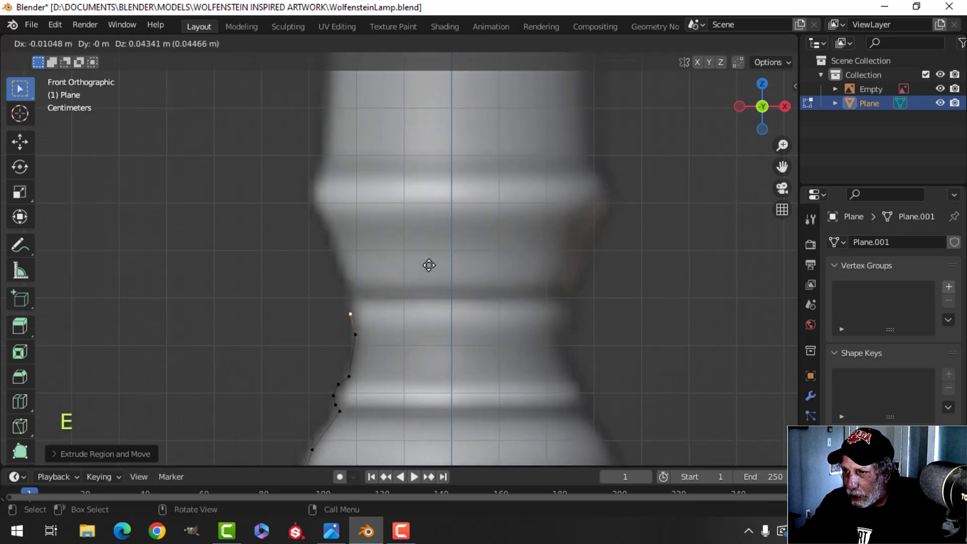
click(430, 256)
key(e)
click(433, 250)
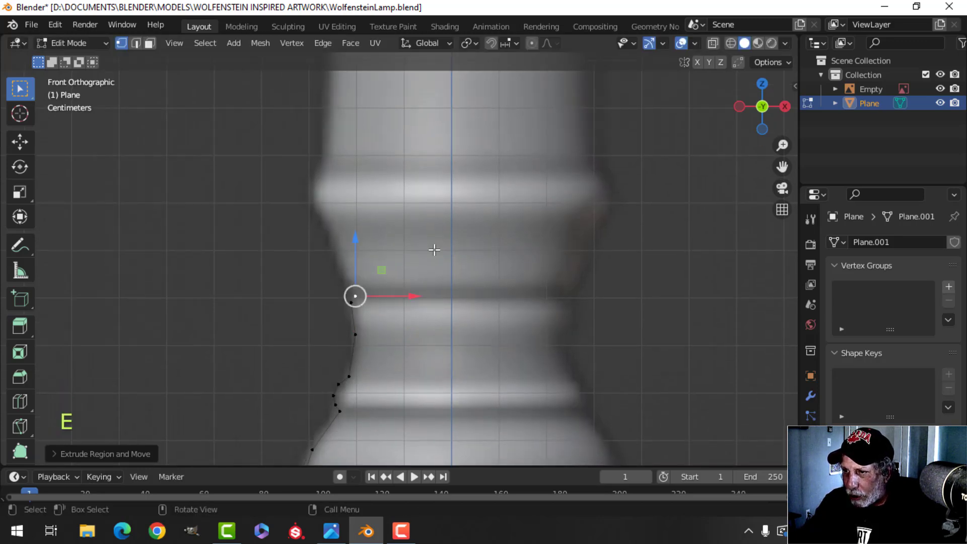
- Extrude three vertices out of the groove and up the flared section to the underside of the next ring
key(e)
click(427, 237)
shift+middle_drag(398, 275, 407, 307)
key(e)
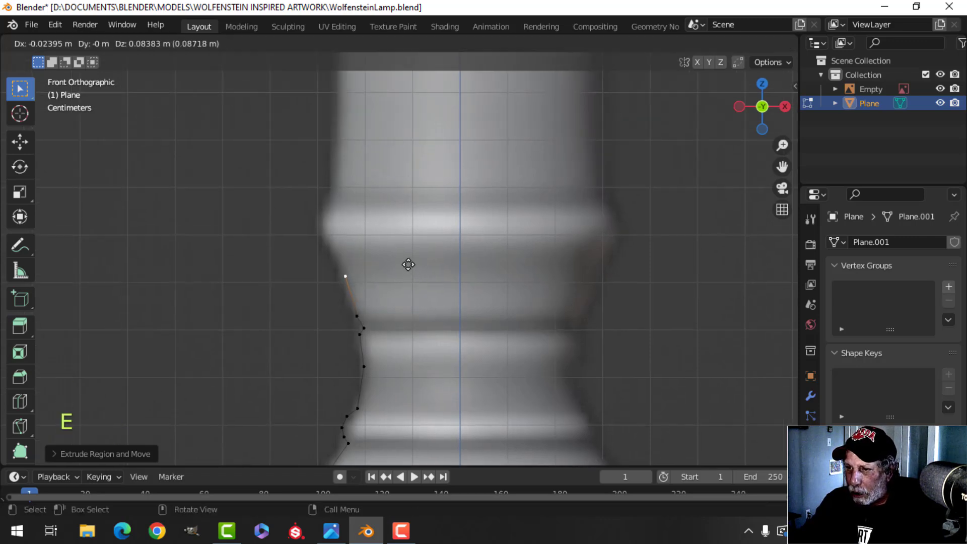
click(408, 265)
shift+middle_drag(408, 264, 422, 323)
key(e)
click(406, 283)
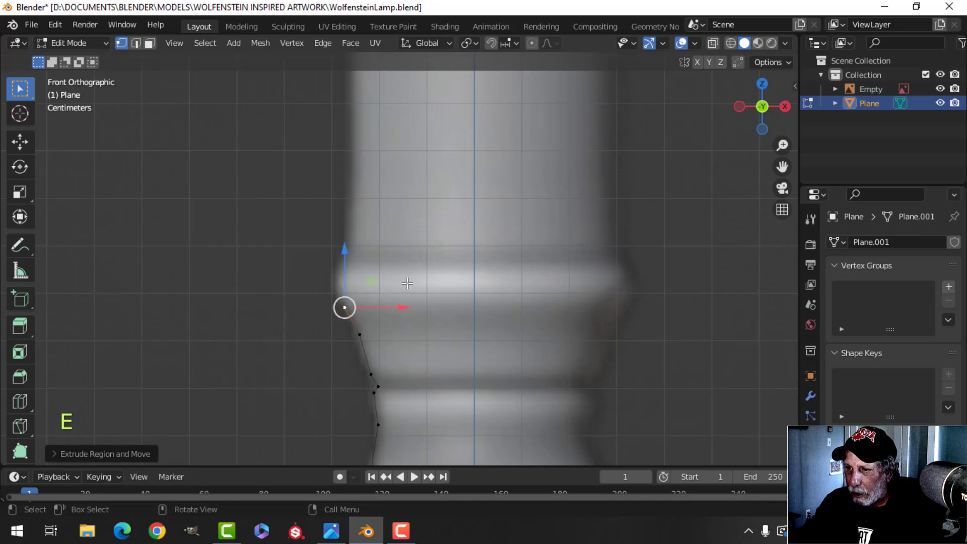
- Extrude three vertices around the ring above the flare, then move the last one inward and up about 0.01 m
key(e)
click(397, 271)
key(e)
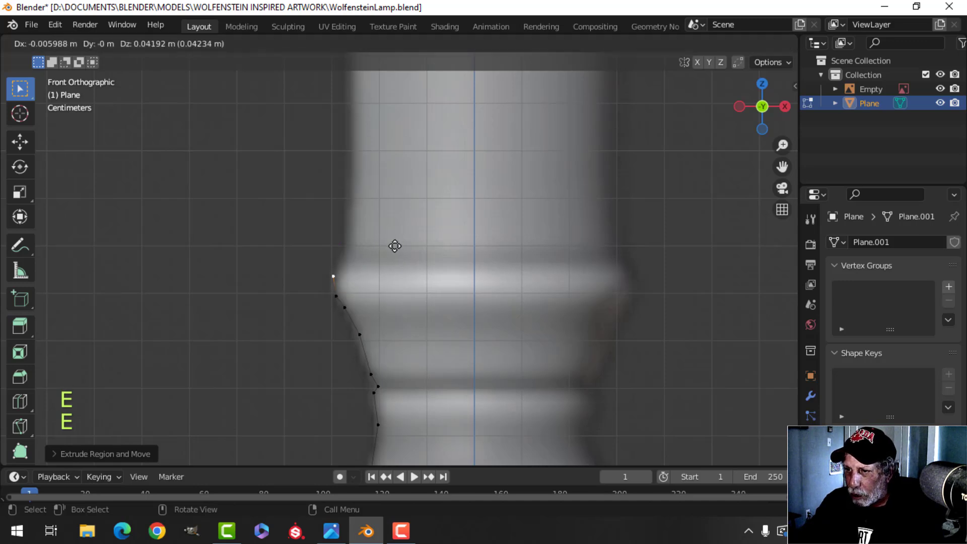
click(395, 245)
key(e)
click(404, 235)
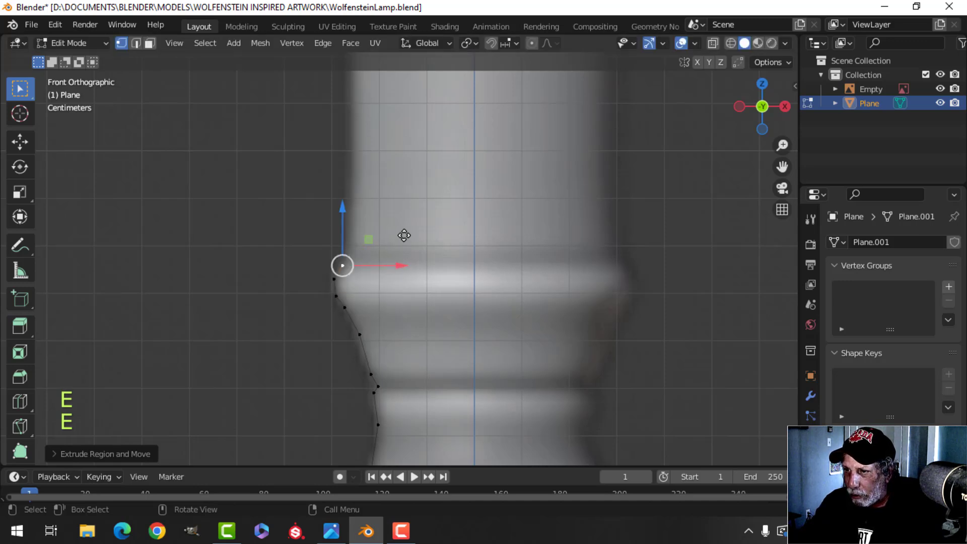
key(g)
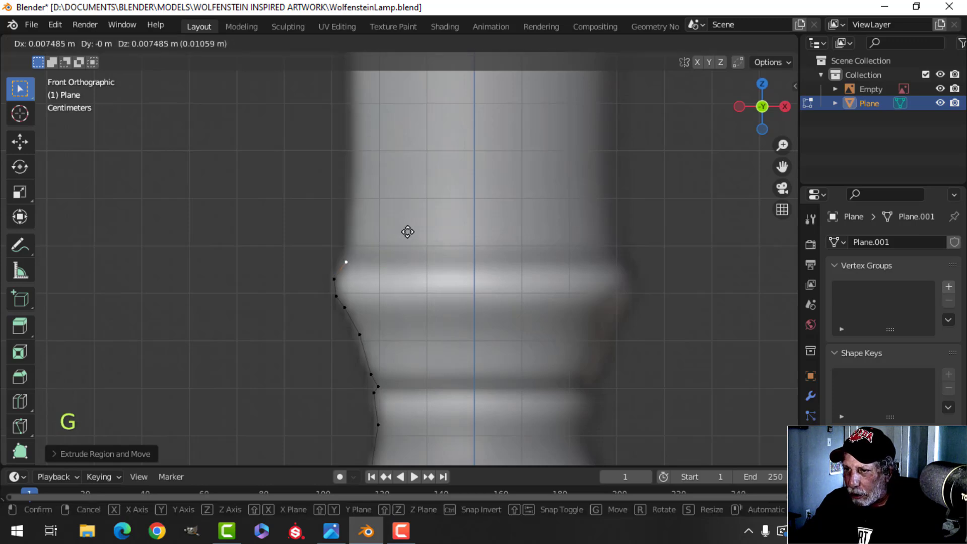
click(408, 232)
- Extrude two long segments up the lower part of the stem's tall column
scroll(414, 192, down, 3)
shift+middle_drag(415, 188, 401, 274)
key(e)
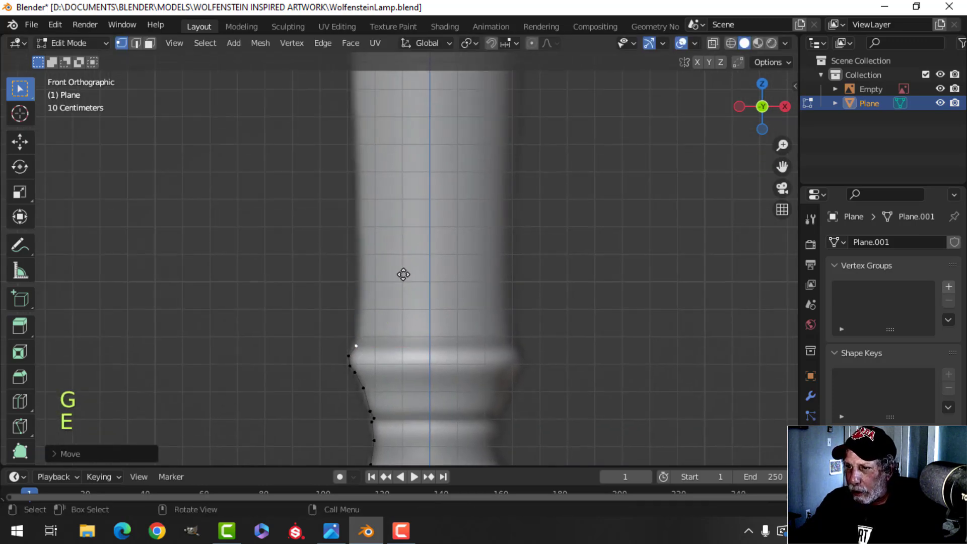
click(403, 197)
shift+middle_drag(403, 198, 414, 319)
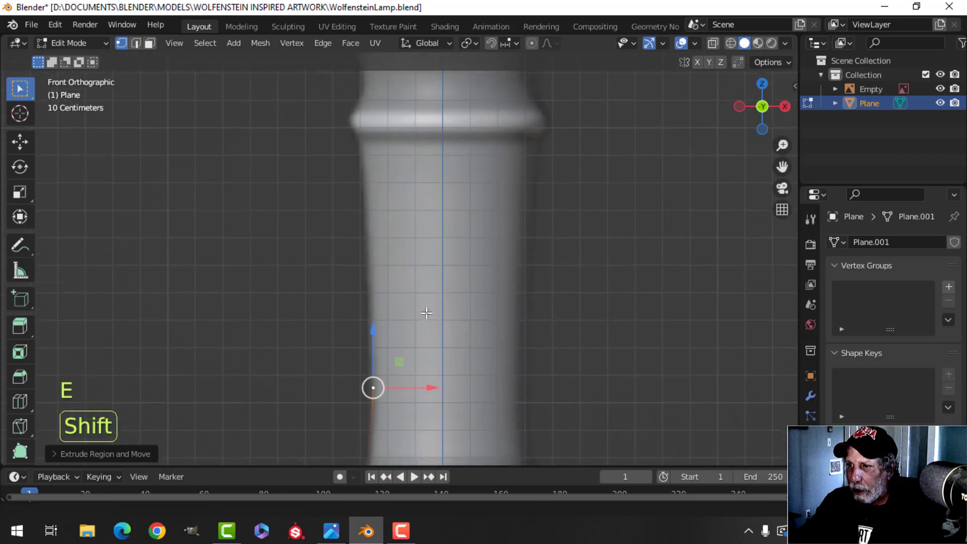
key(e)
click(419, 237)
- Extrude three more segments up the tall column, the last two about 0.24 m and 0.16 m long, to below its top ring
shift+middle_drag(419, 237, 432, 325)
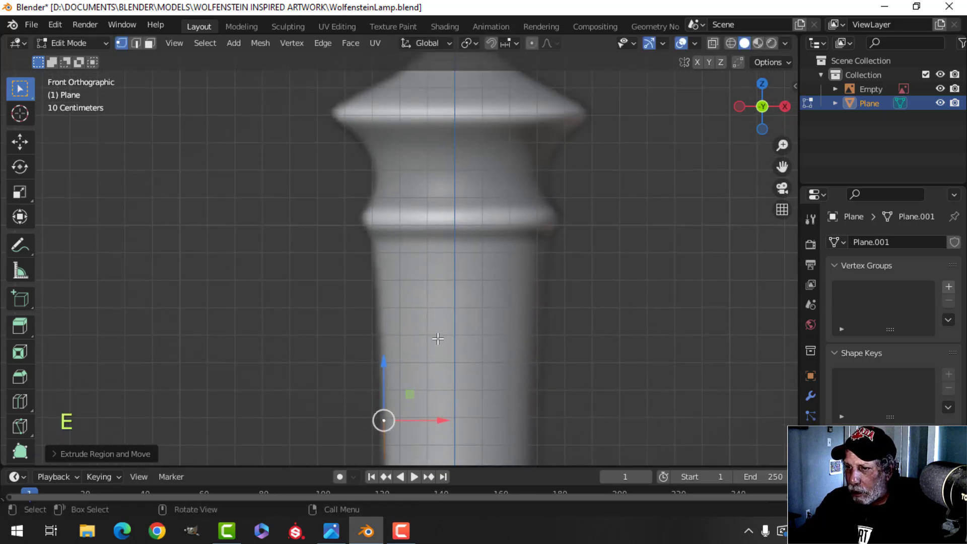
key(e)
click(433, 254)
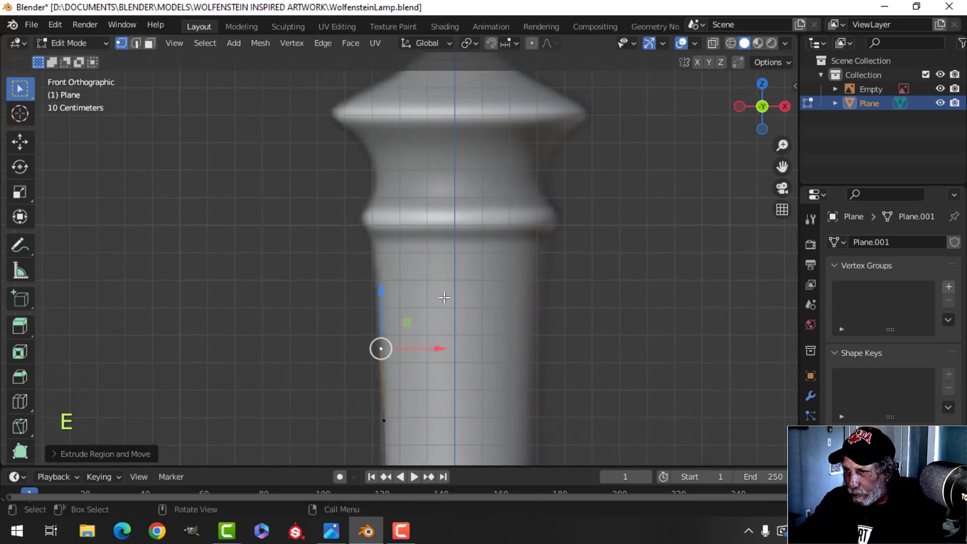
key(e)
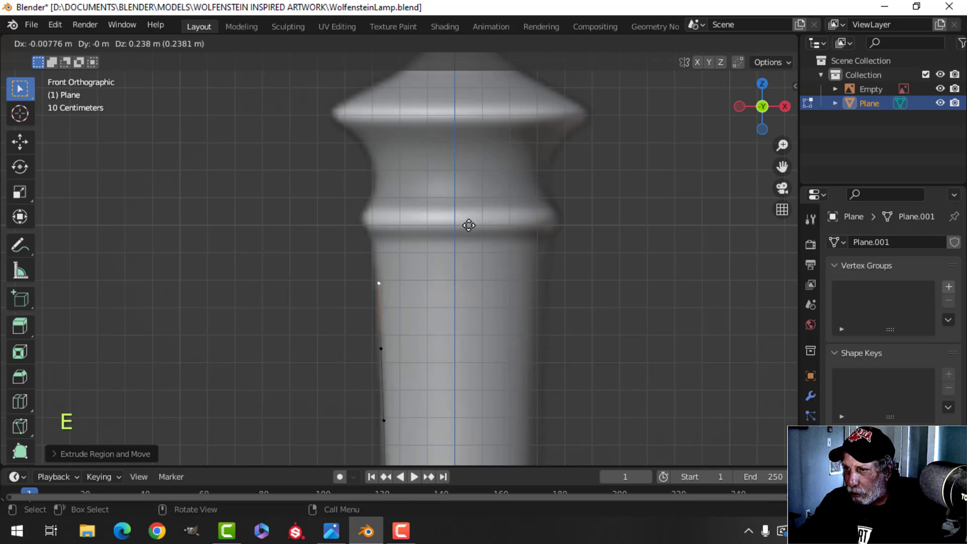
click(468, 225)
key(e)
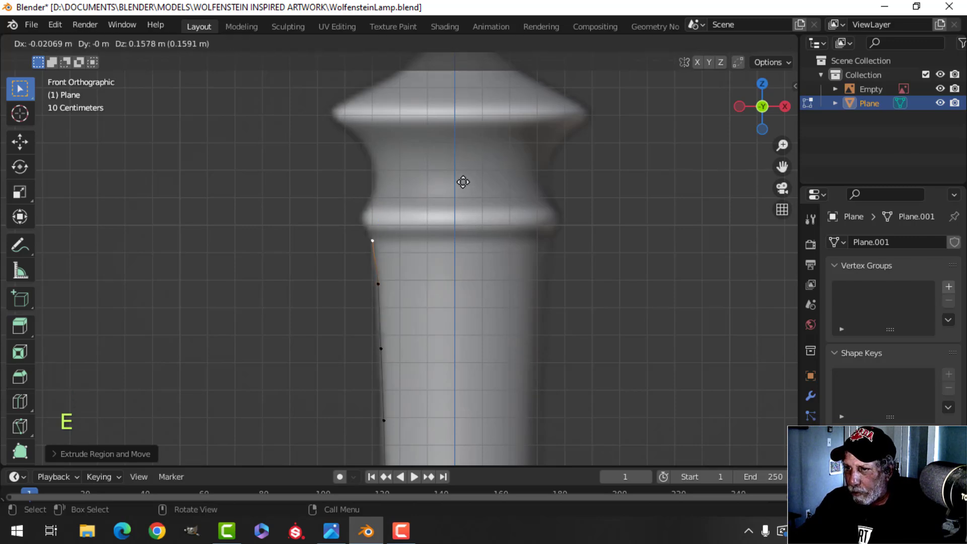
click(463, 182)
- Extrude four vertices around the ring at the top of the tall column, ending at the foot of the concave neck
scroll(441, 212, up, 5)
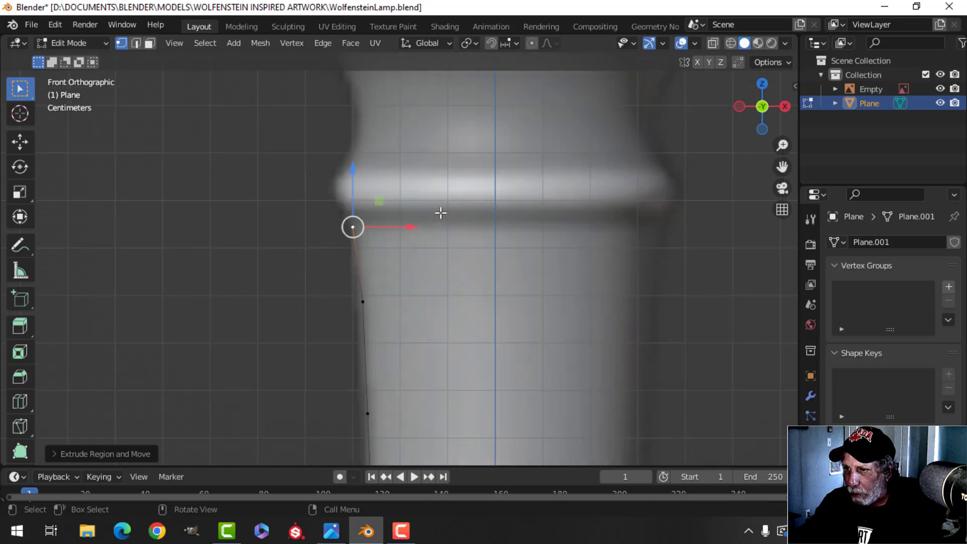
key(e)
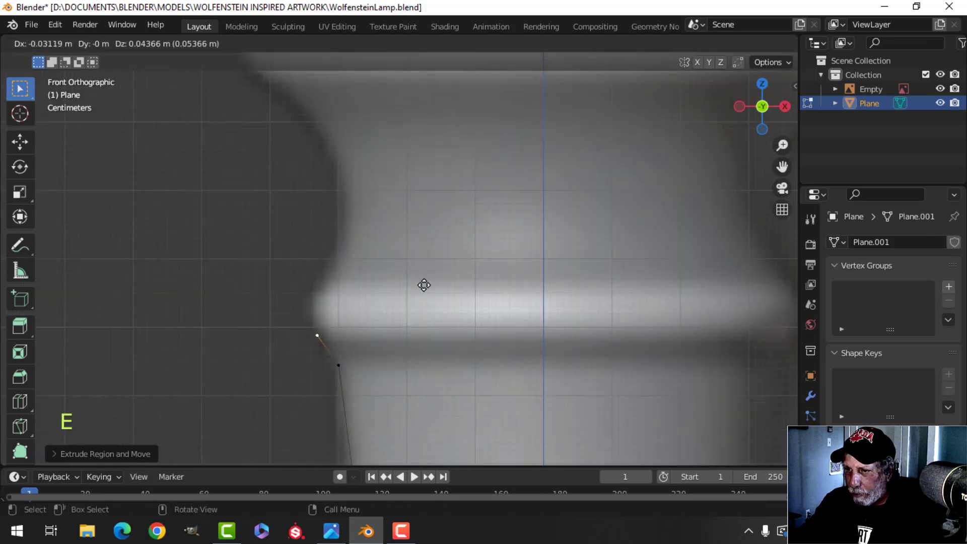
click(425, 285)
key(e)
click(418, 254)
key(e)
click(421, 224)
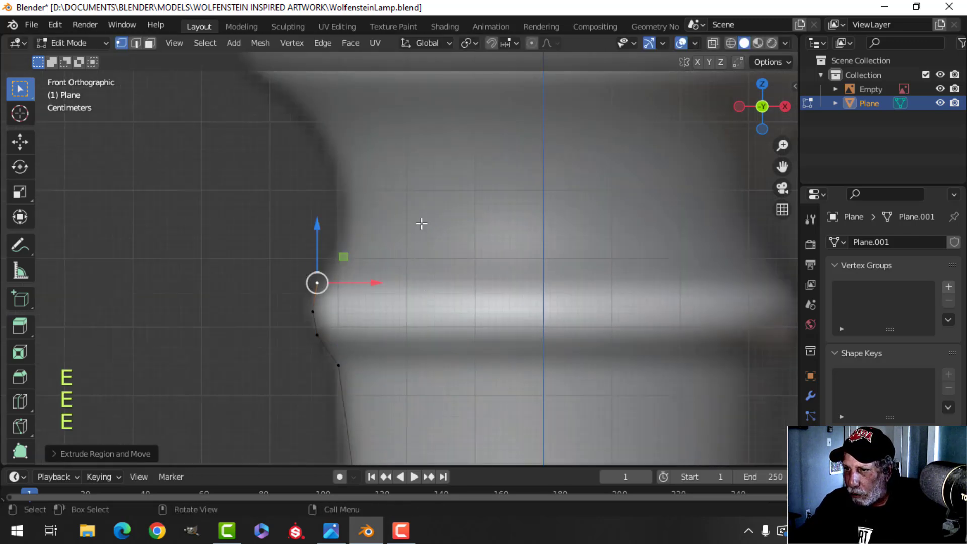
key(e)
click(439, 199)
- Extrude three vertices up the lower curve of the concave neck above the column's top ring
shift+middle_drag(439, 199, 456, 287)
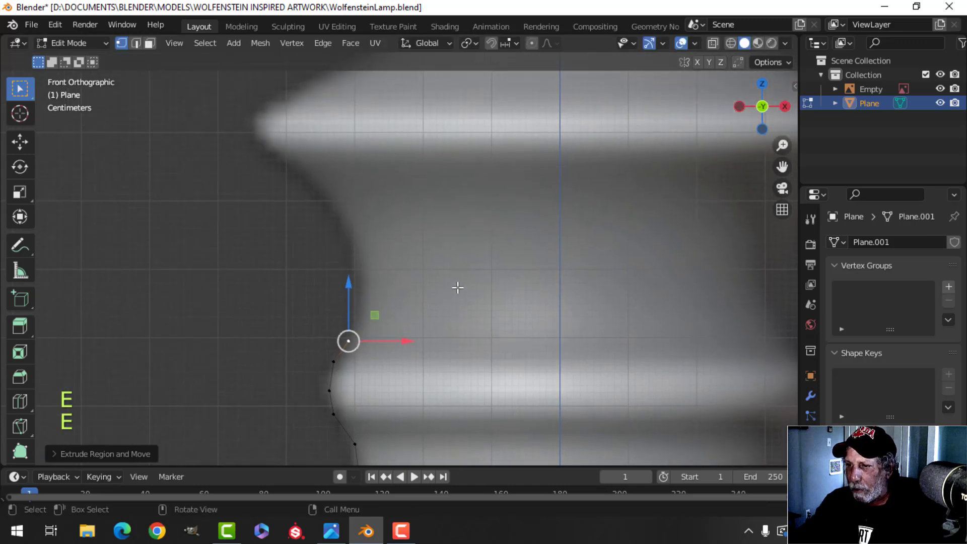
key(e)
click(468, 244)
key(e)
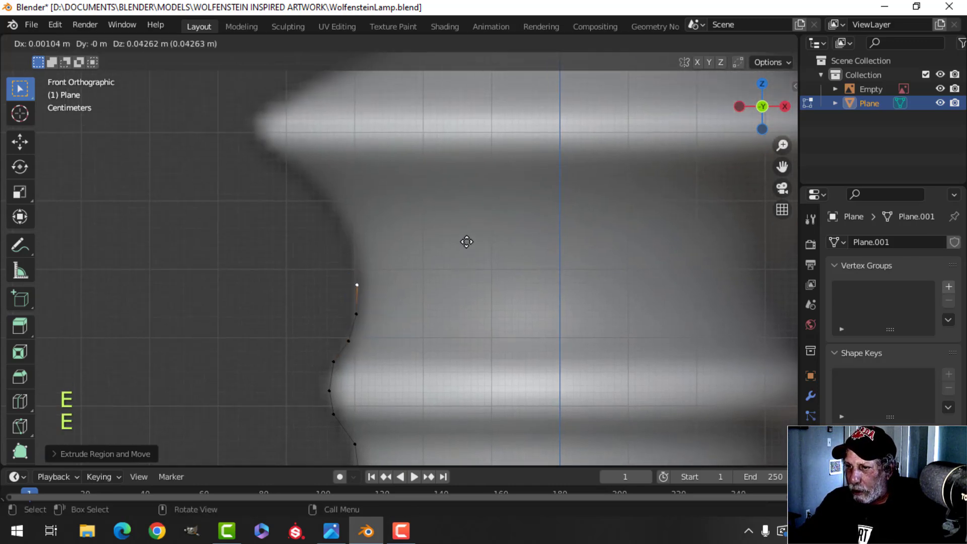
click(467, 240)
key(e)
click(468, 218)
- Extrude four vertices along the upper curve of the concave neck, ending just below the wide flared rim
shift+middle_drag(464, 209, 482, 272)
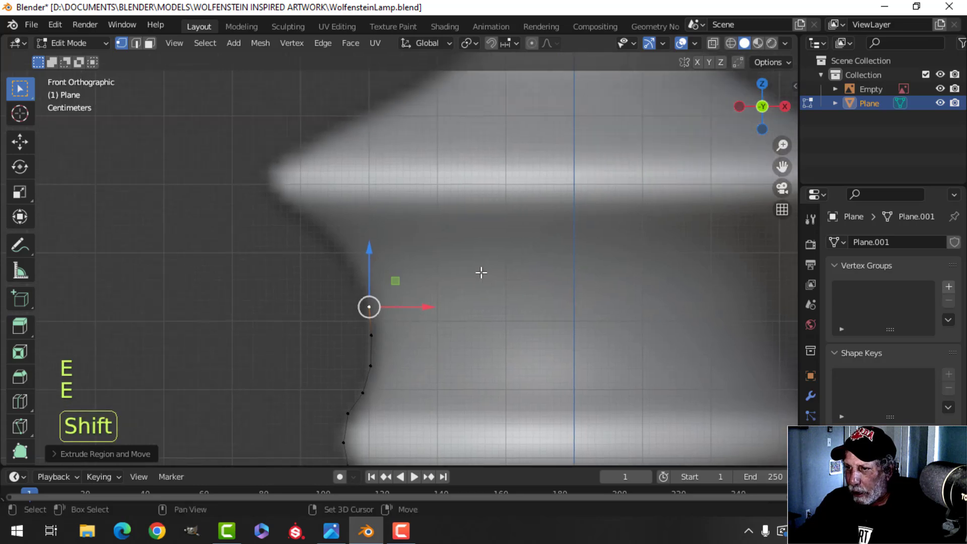
key(e)
click(469, 232)
key(e)
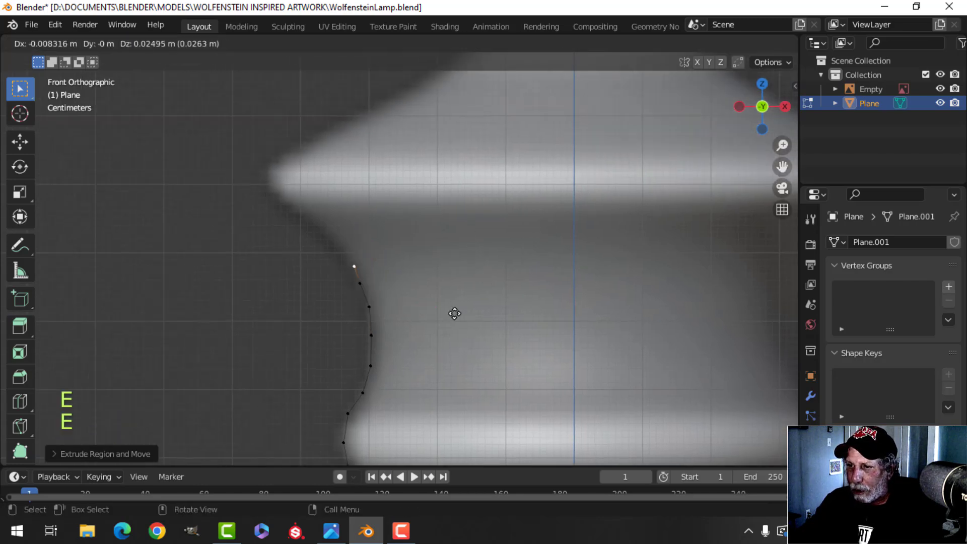
click(441, 305)
key(e)
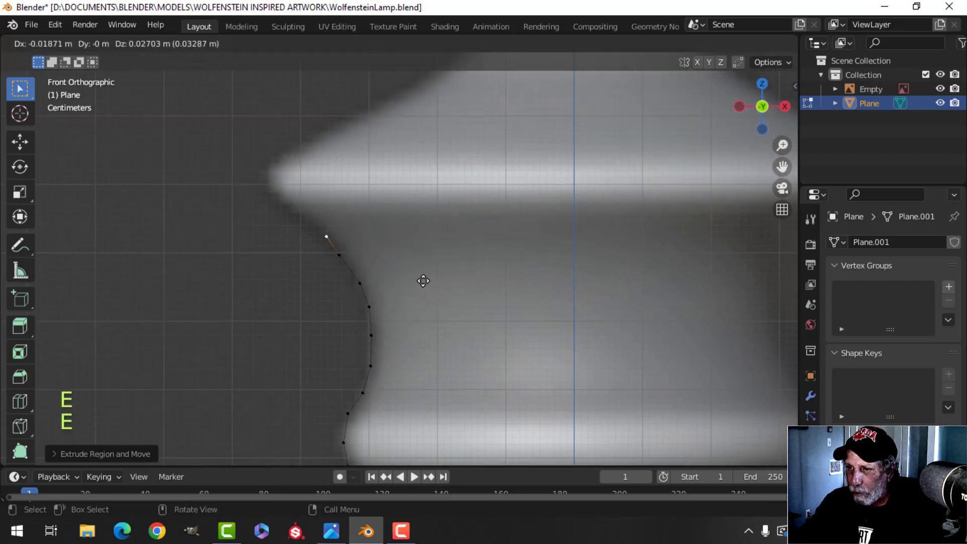
click(415, 277)
key(e)
click(390, 257)
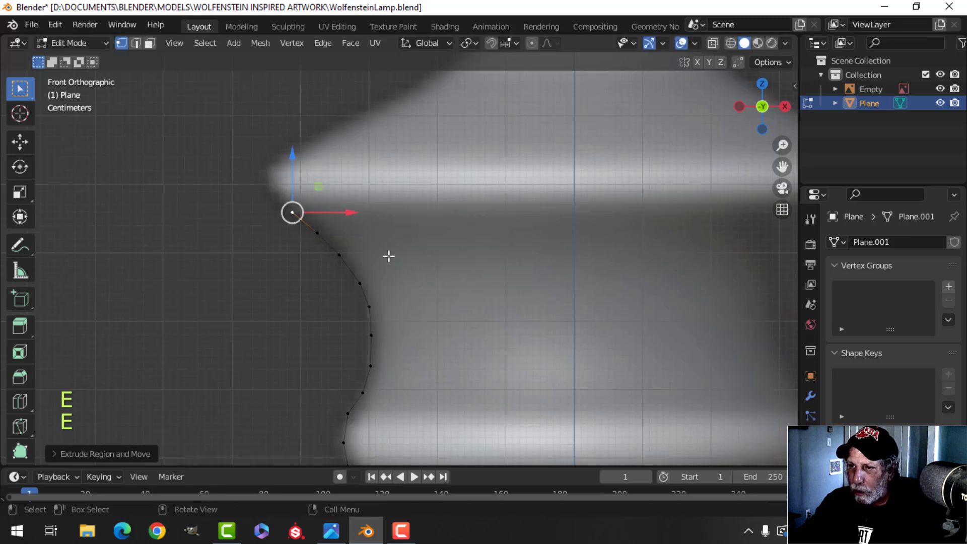
- Extrude four vertices around the tip of the wide flared rim, ending at the start of its upper slope
key(e)
click(367, 241)
shift+middle_drag(367, 242, 377, 265)
key(e)
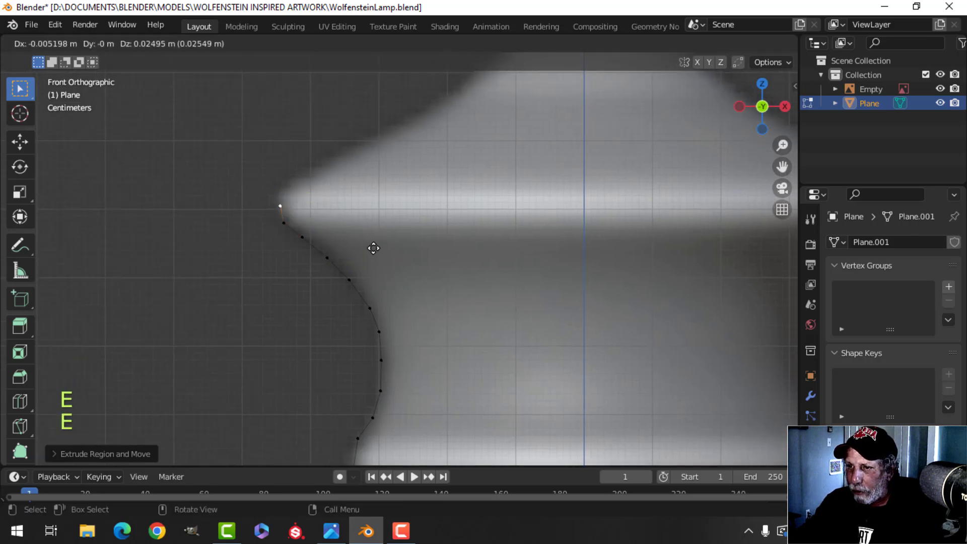
click(371, 248)
key(e)
click(373, 233)
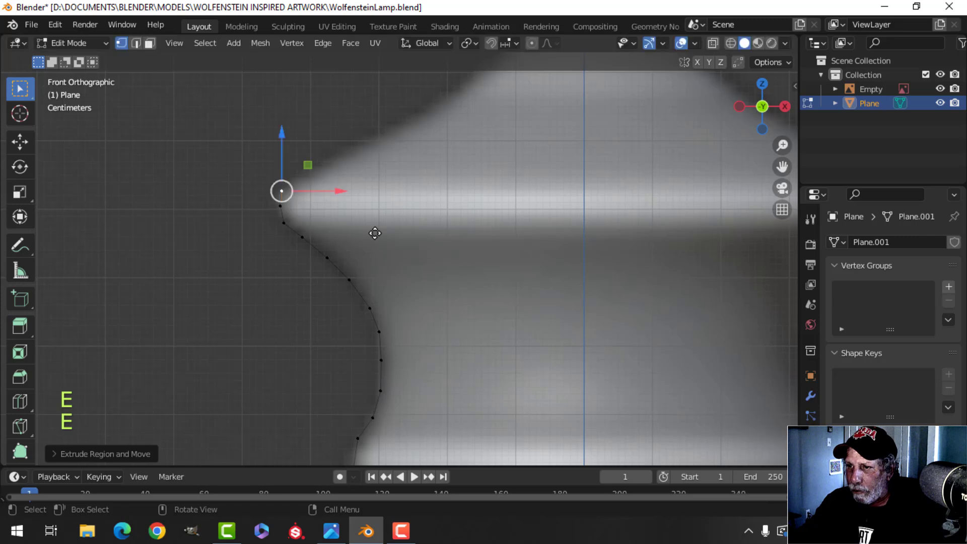
key(e)
click(401, 214)
- Extrude four vertices up the sloping shoulder to below the lower small ring, making the first segment about 0.24 m long
scroll(403, 216, down, 3)
shift+middle_drag(433, 240, 399, 297)
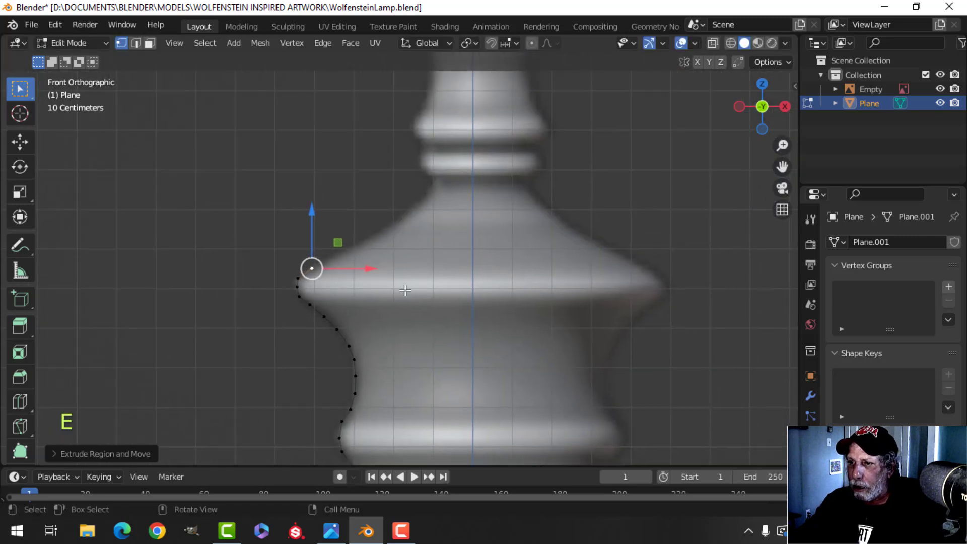
key(e)
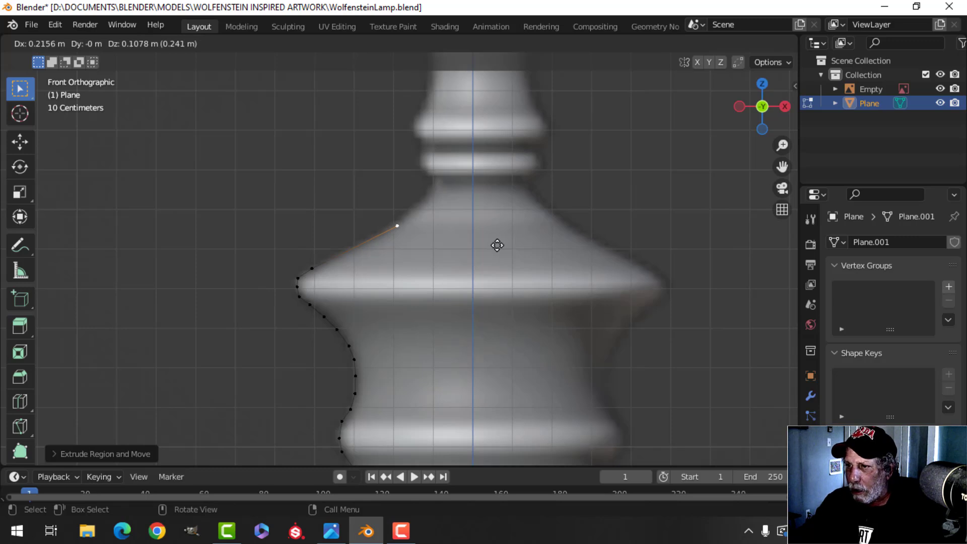
click(497, 244)
shift+middle_drag(497, 244, 461, 310)
key(e)
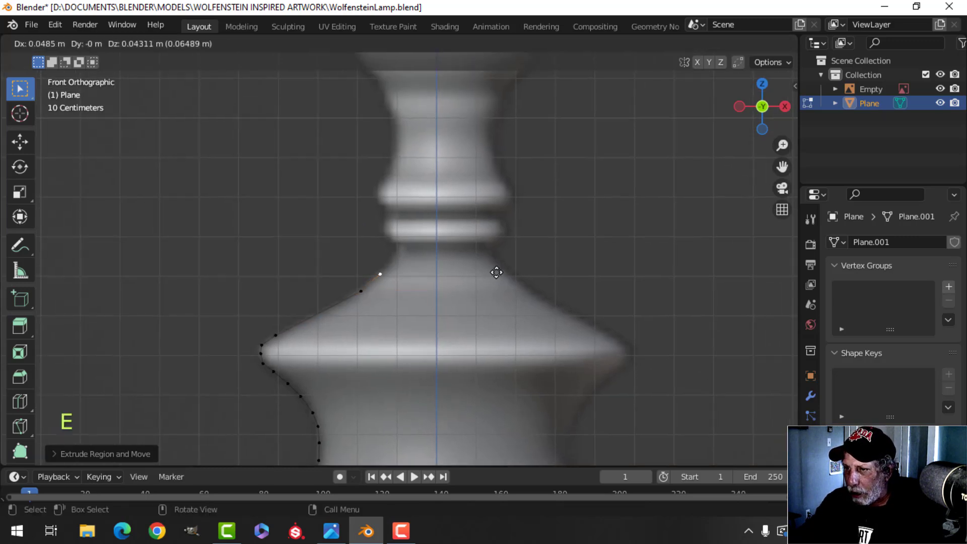
click(511, 254)
key(e)
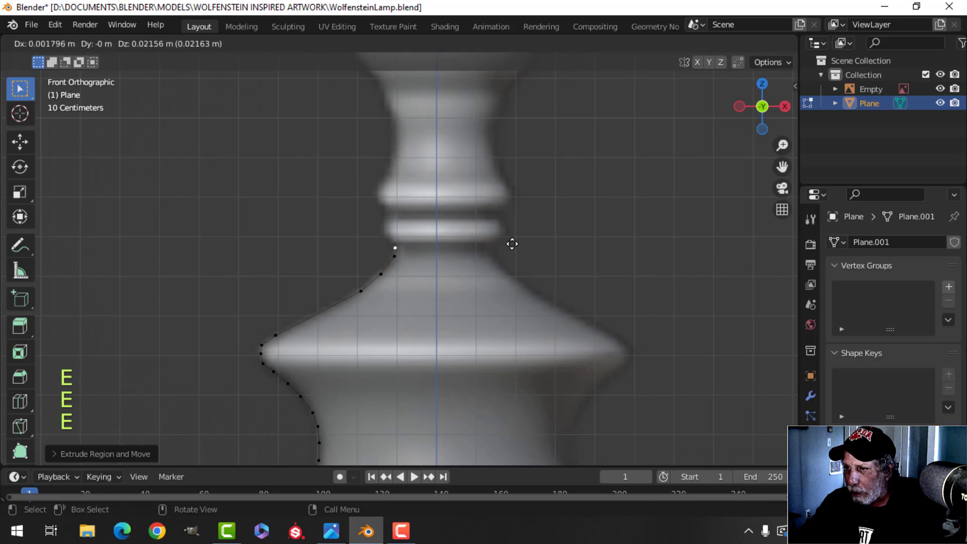
click(513, 240)
- Extrude five vertices around the lower small ring and up across the groove above it
shift+middle_drag(513, 240, 496, 277)
scroll(493, 280, up, 4)
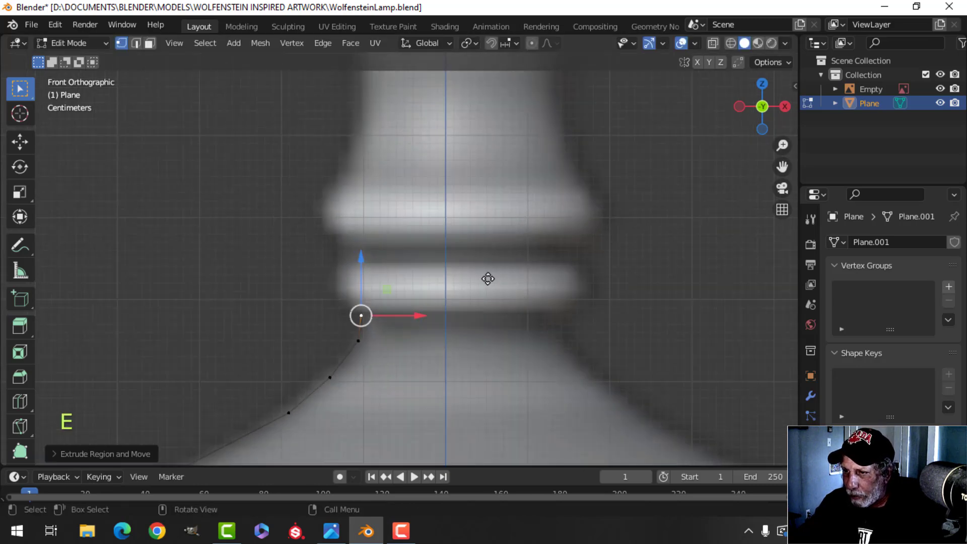
key(e)
click(475, 271)
key(e)
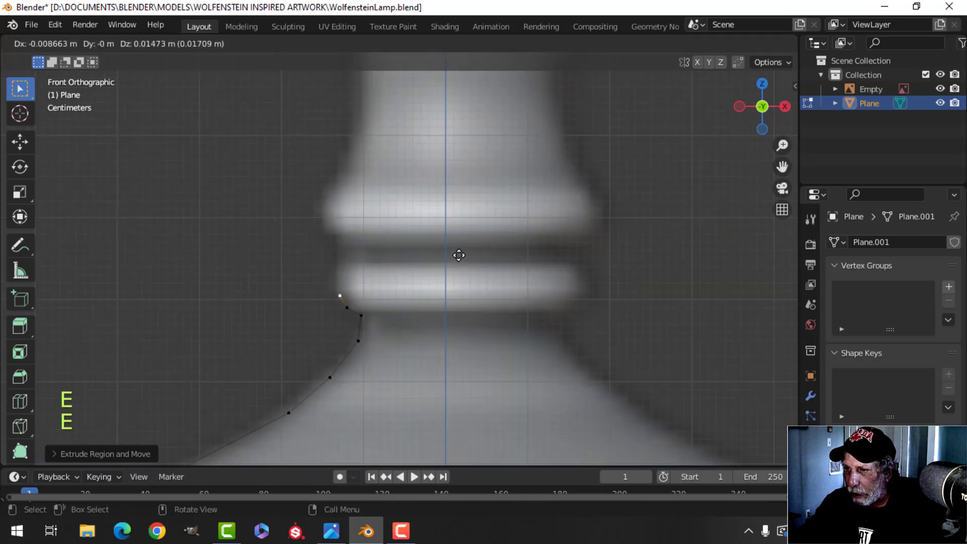
click(459, 256)
key(e)
click(453, 237)
key(e)
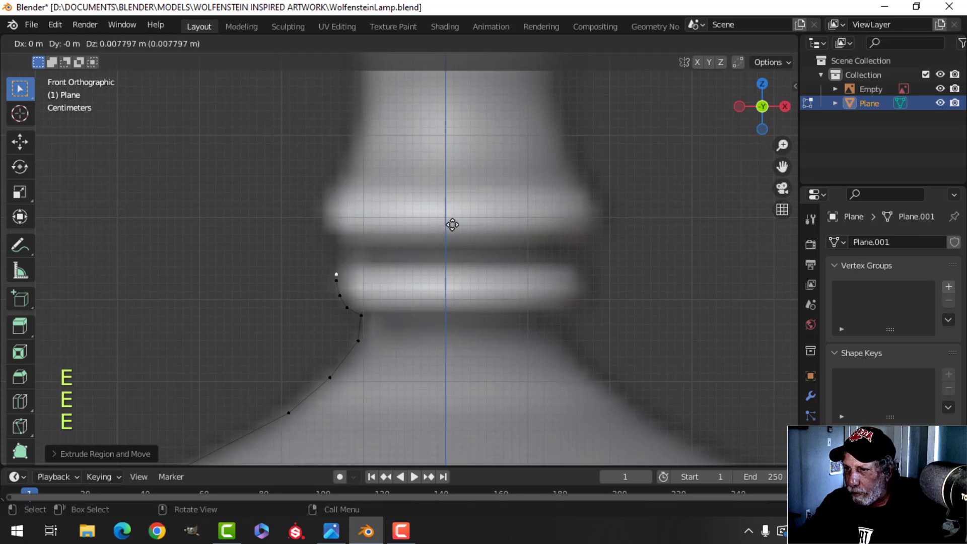
click(458, 218)
key(e)
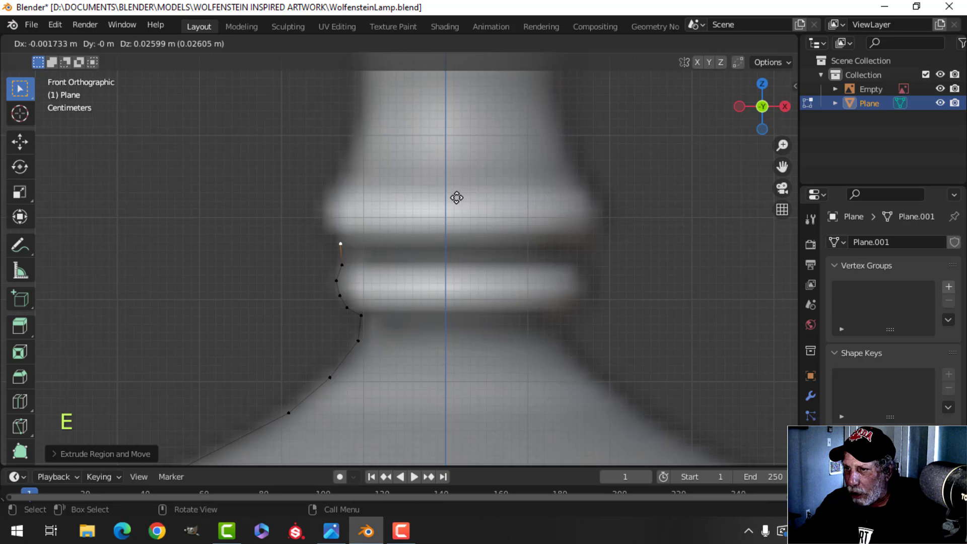
click(455, 198)
- Extrude four vertices around the edge of the upper small ring, ending on its top curve
shift+middle_drag(454, 199, 429, 240)
key(e)
click(424, 240)
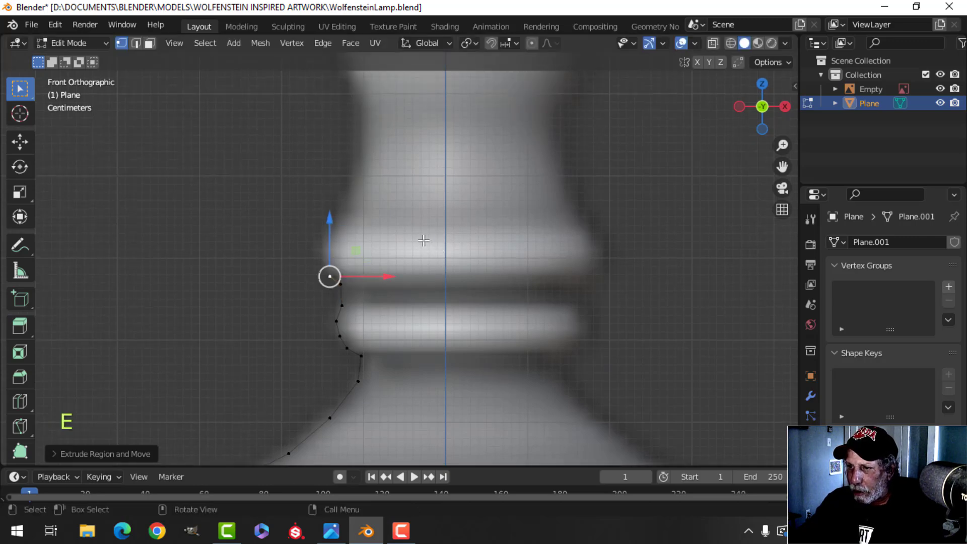
key(e)
click(412, 217)
key(e)
click(416, 197)
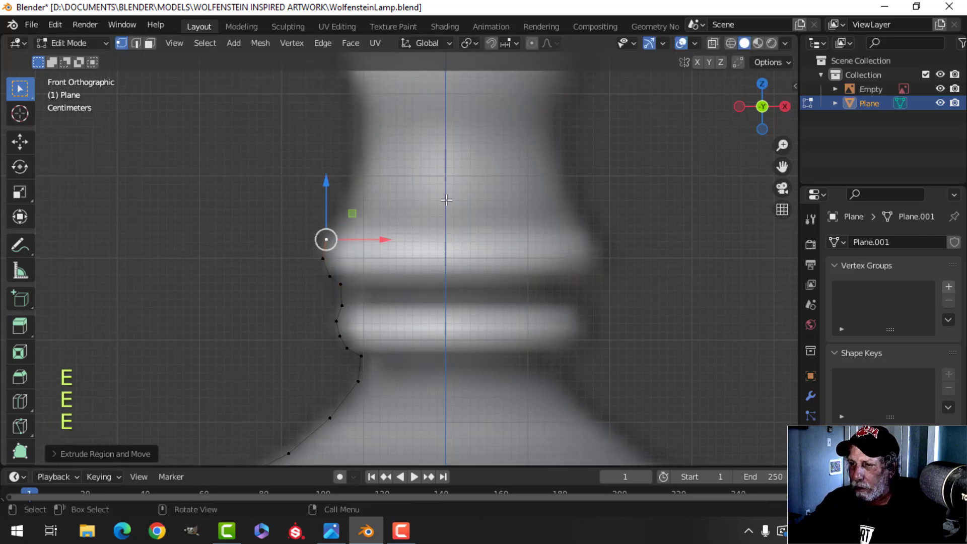
key(e)
click(443, 206)
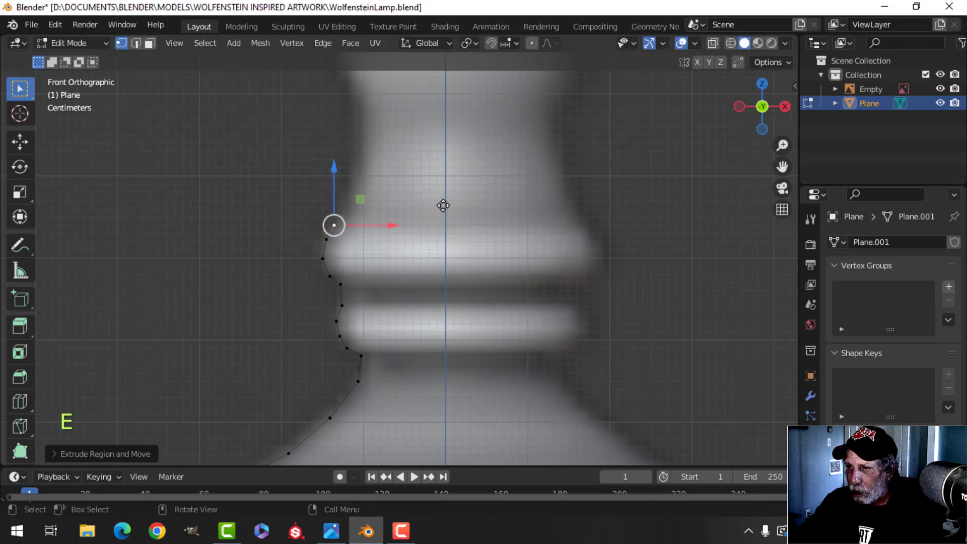
- Extrude four vertices from the upper small ring up to the narrowest point of the waisted section
shift+middle_drag(443, 205, 447, 243)
key(e)
click(457, 220)
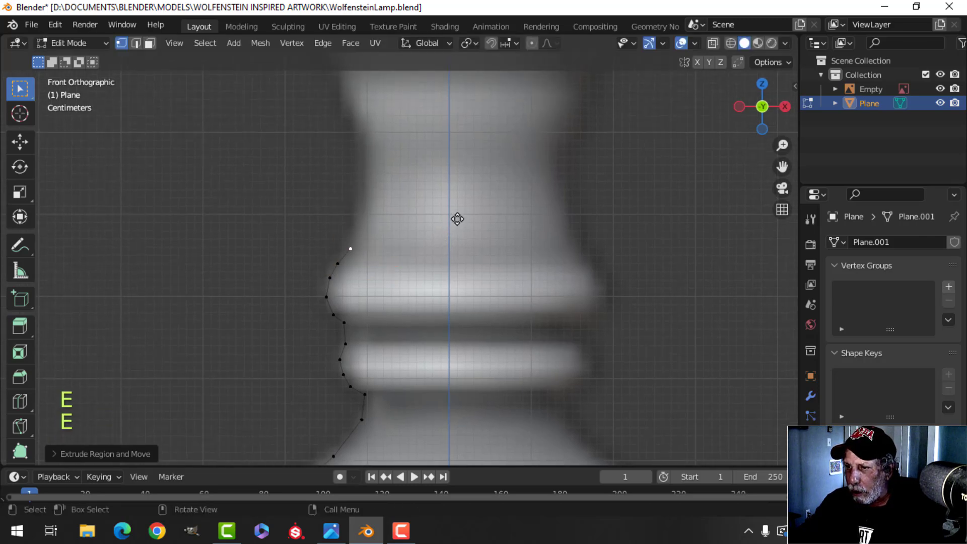
key(e)
click(461, 198)
shift+middle_drag(462, 197, 460, 264)
key(e)
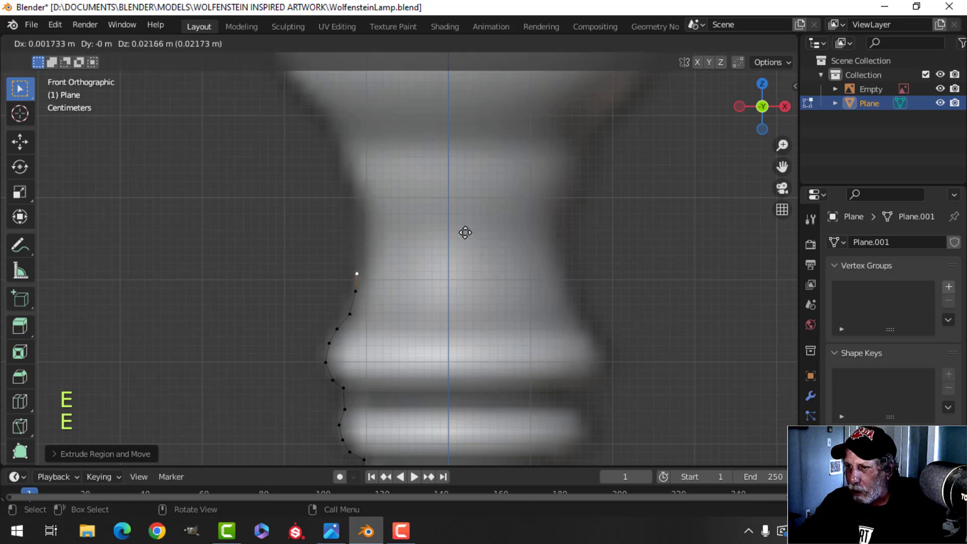
click(468, 222)
shift+middle_drag(468, 222, 469, 267)
key(e)
click(472, 227)
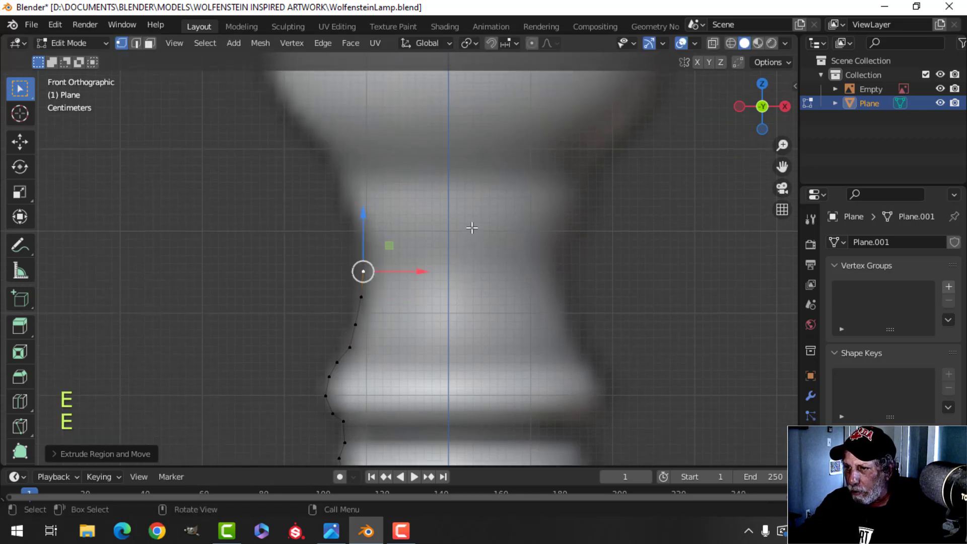
- Extrude four vertices up the flaring upper part of the waisted section to the foot of the round bulb
key(e)
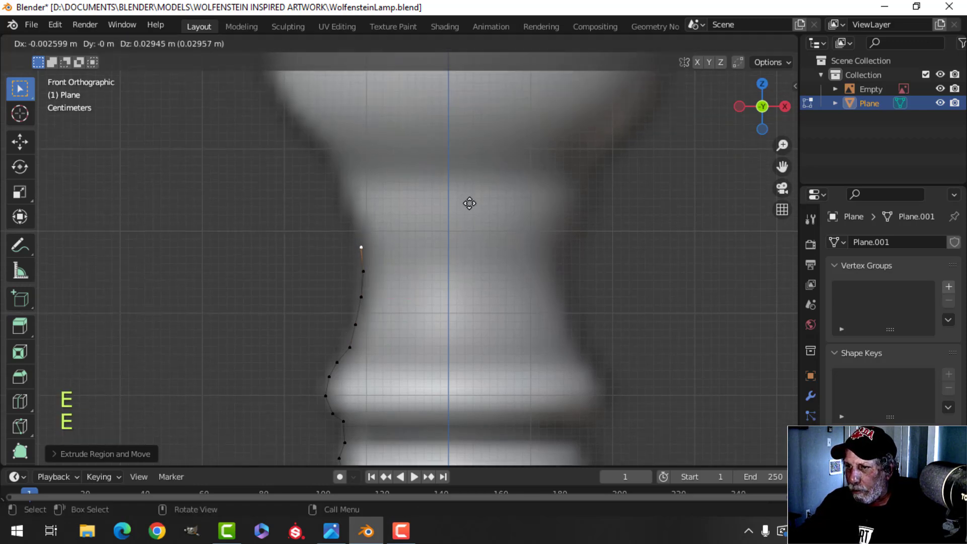
click(470, 203)
shift+middle_drag(469, 203, 464, 277)
key(e)
click(458, 237)
key(e)
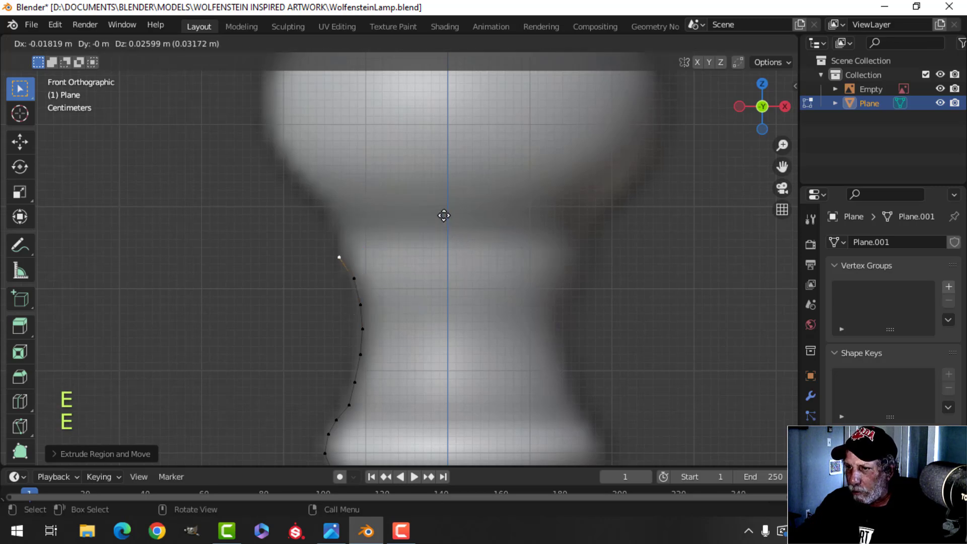
click(444, 215)
key(e)
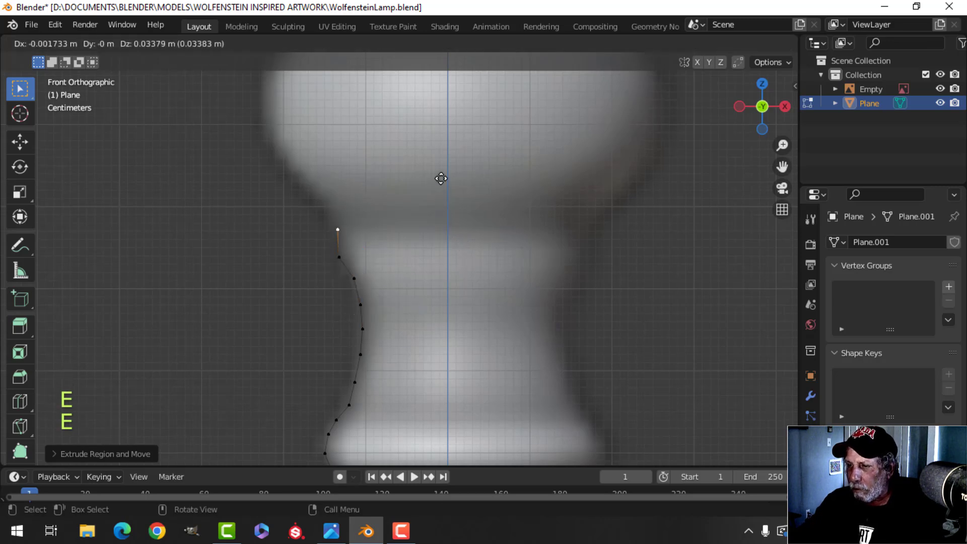
click(441, 178)
- Extrude three vertices along the lower half of the round bulb, ending near its widest point
scroll(446, 192, down, 4)
shift+middle_drag(449, 201, 468, 280)
scroll(467, 277, up, 1)
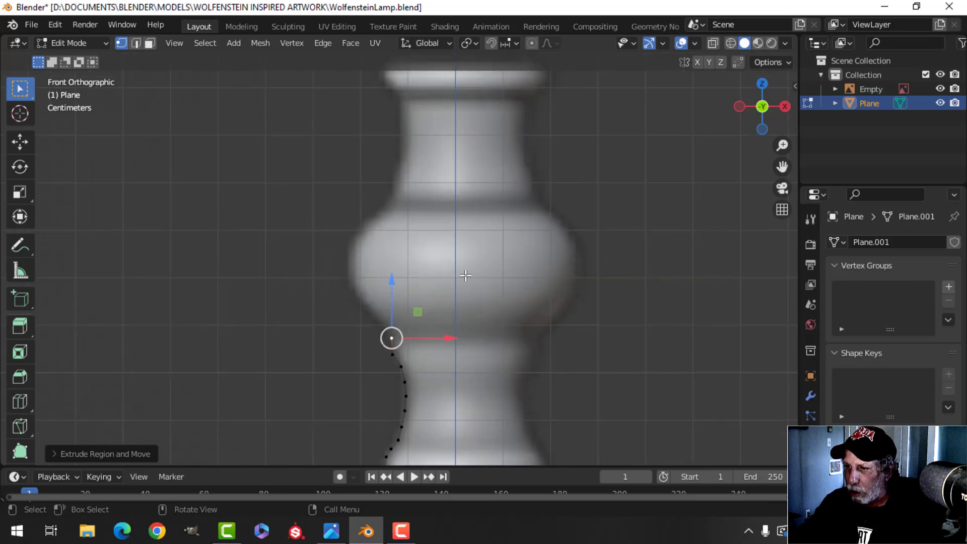
key(e)
click(445, 249)
key(e)
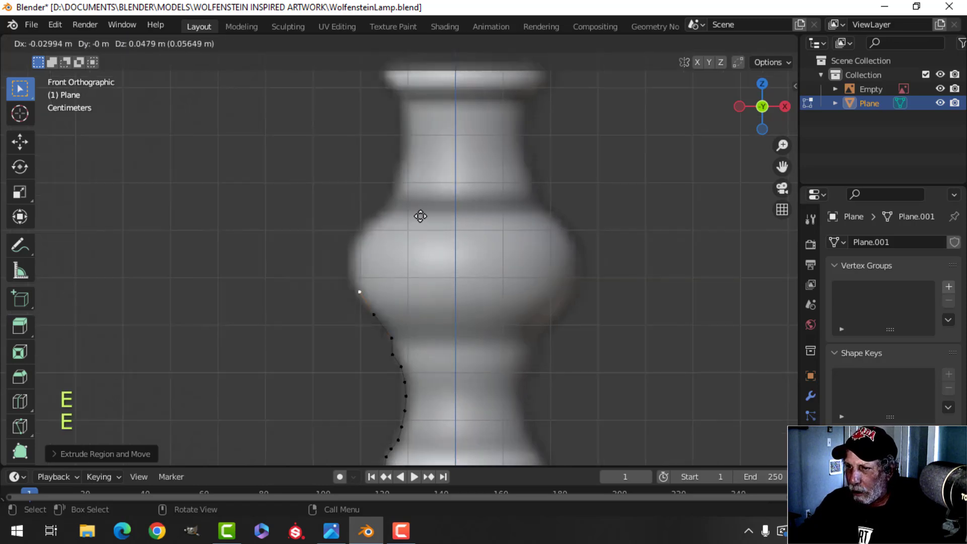
click(418, 220)
key(e)
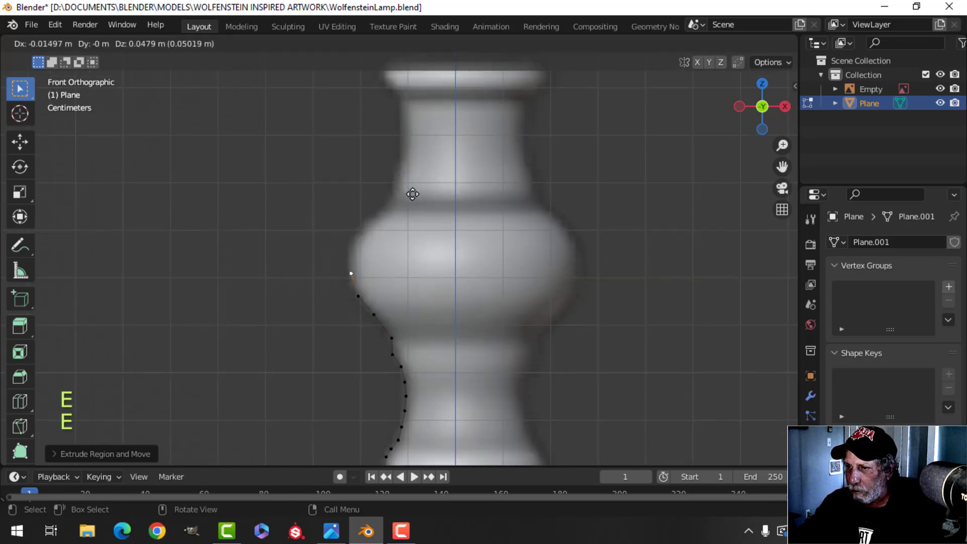
click(413, 196)
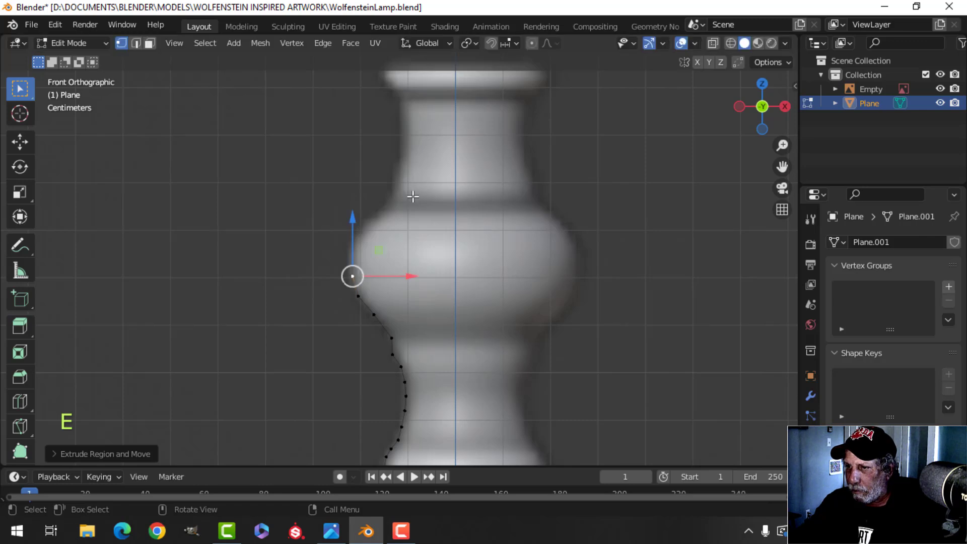
- Extrude four vertices over the upper half of the round bulb, ending at the foot of the neck above it
key(e)
click(409, 171)
key(e)
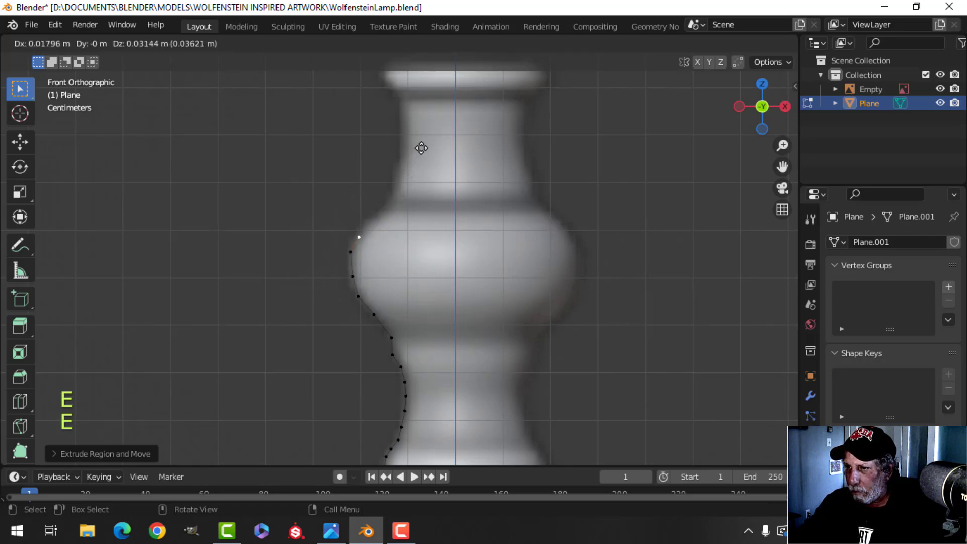
click(422, 146)
shift+middle_drag(423, 147, 426, 245)
scroll(426, 245, up, 2)
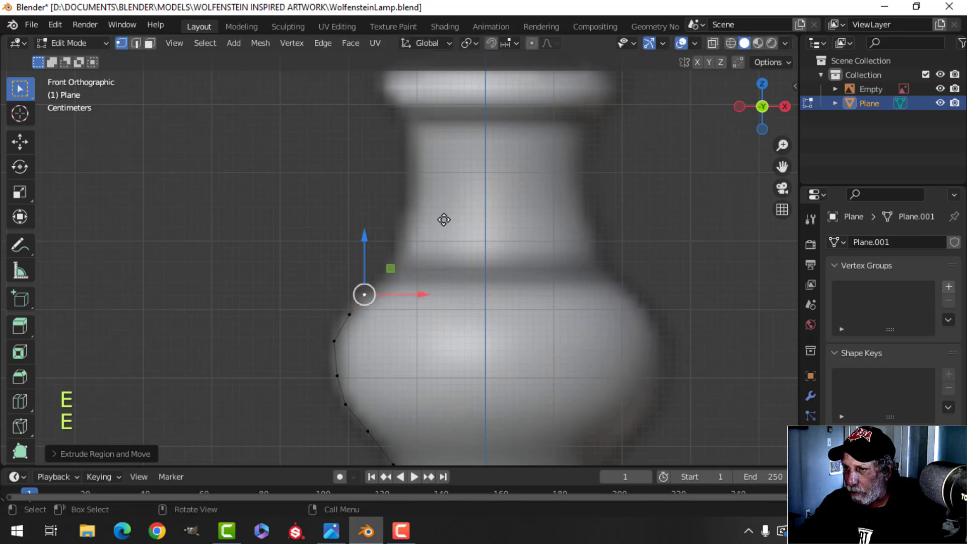
key(e)
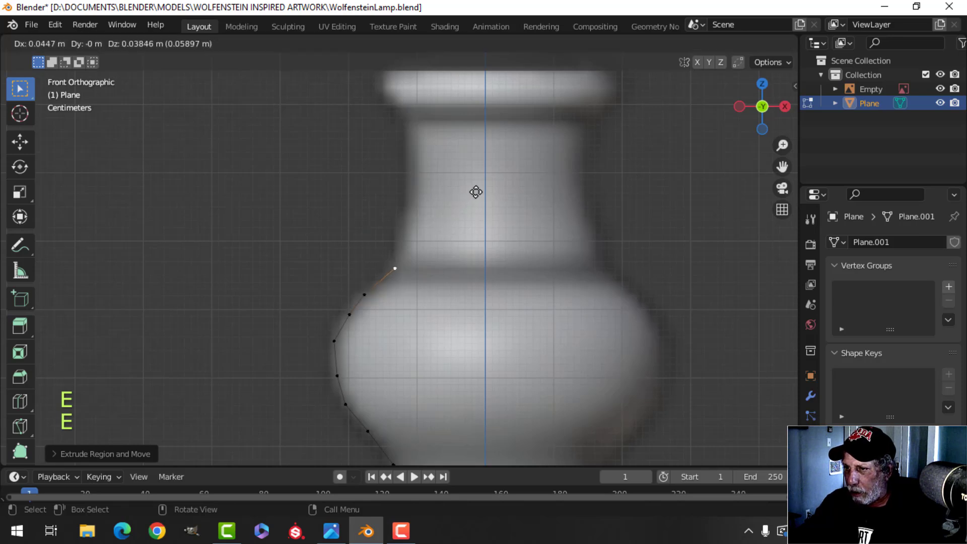
click(476, 192)
- Move the upper vertex at the bulb's widest part slightly inward and down to fit the reference outline
click(336, 341)
key(g)
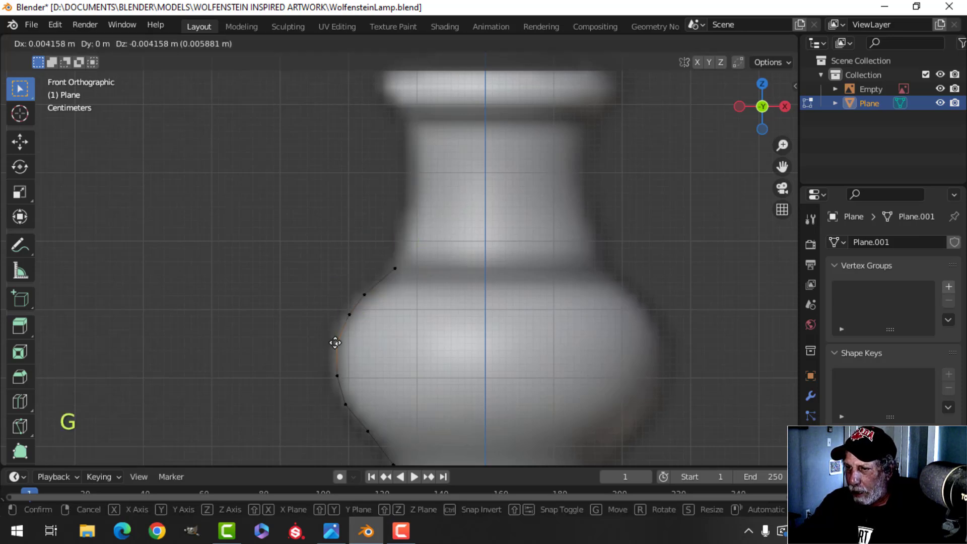
click(338, 343)
- Extrude two segments, about 0.04 m and 0.05 m long, from the bulb's top vertex up the lower neck
shift+middle_drag(467, 261, 463, 309)
click(394, 315)
key(e)
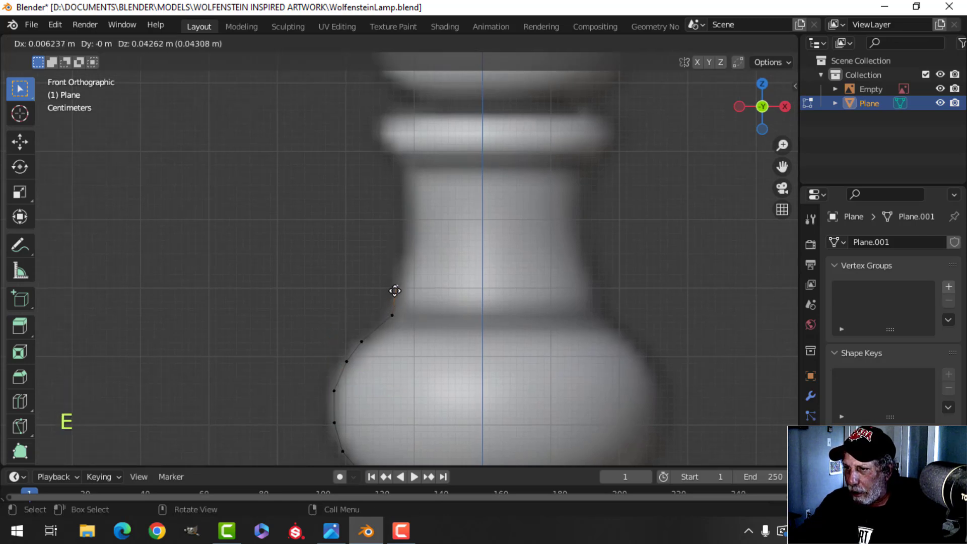
click(395, 290)
shift+middle_drag(397, 285, 400, 328)
key(e)
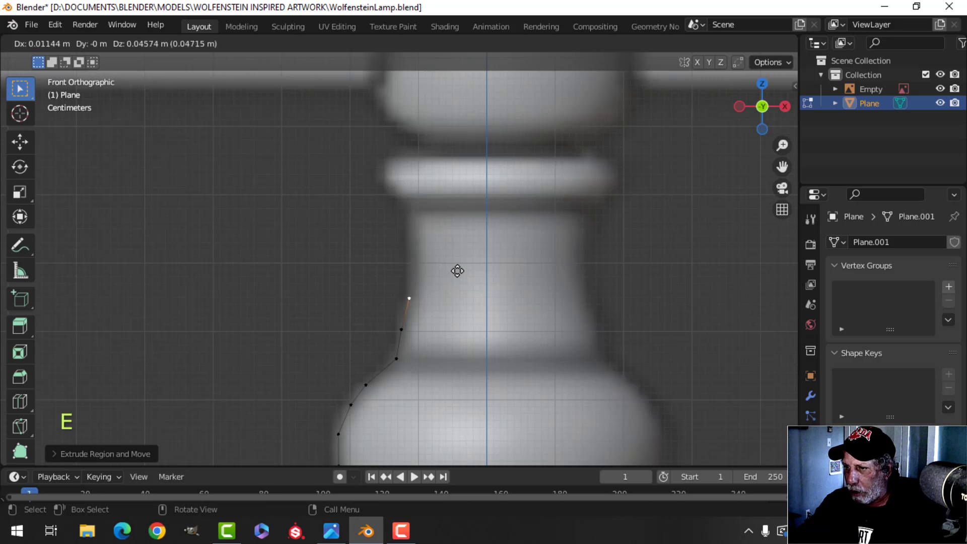
click(458, 271)
- Extrude four vertices up the neck's curved outline, flaring outward at the end to just beneath the collar ring
shift+middle_drag(458, 225, 460, 273)
key(e)
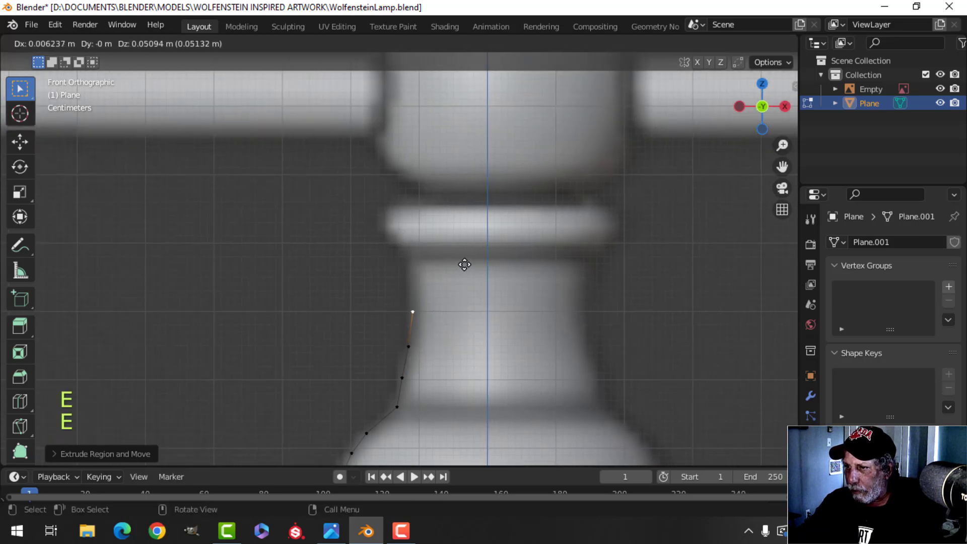
click(465, 264)
key(e)
click(460, 218)
key(e)
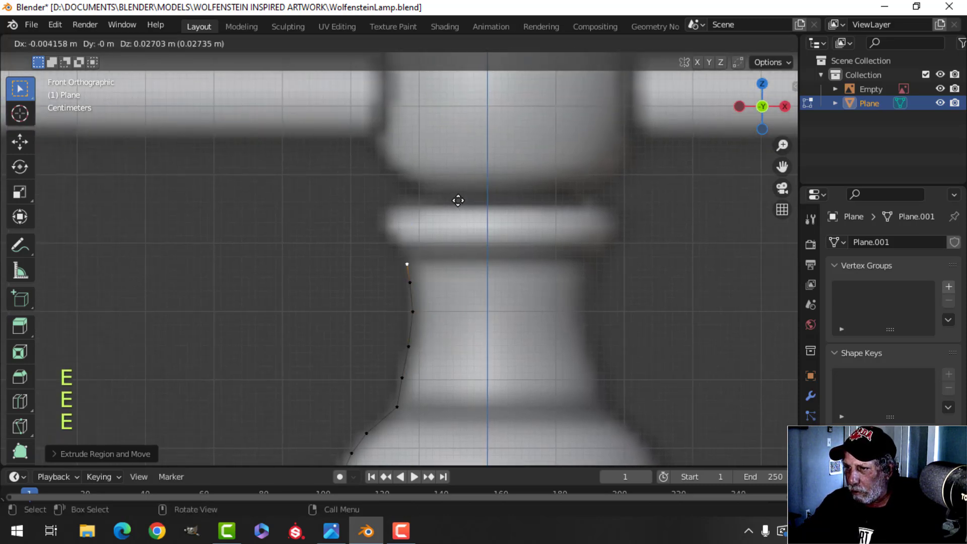
click(458, 201)
key(e)
click(453, 190)
- Extrude three vertices around the collar ring's outer edge, and nudge the last one to fit its upper corner
shift+middle_drag(456, 235, 457, 304)
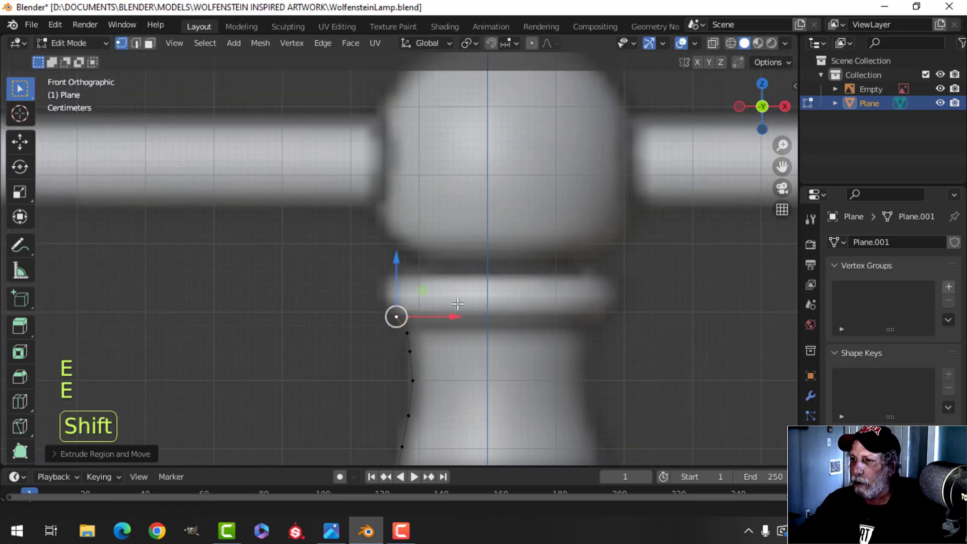
key(e)
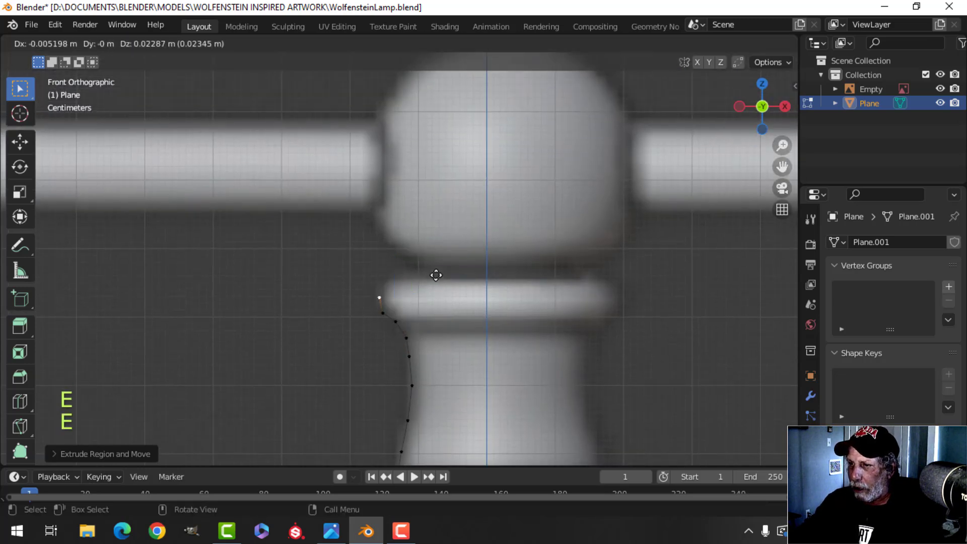
click(436, 275)
key(e)
click(435, 256)
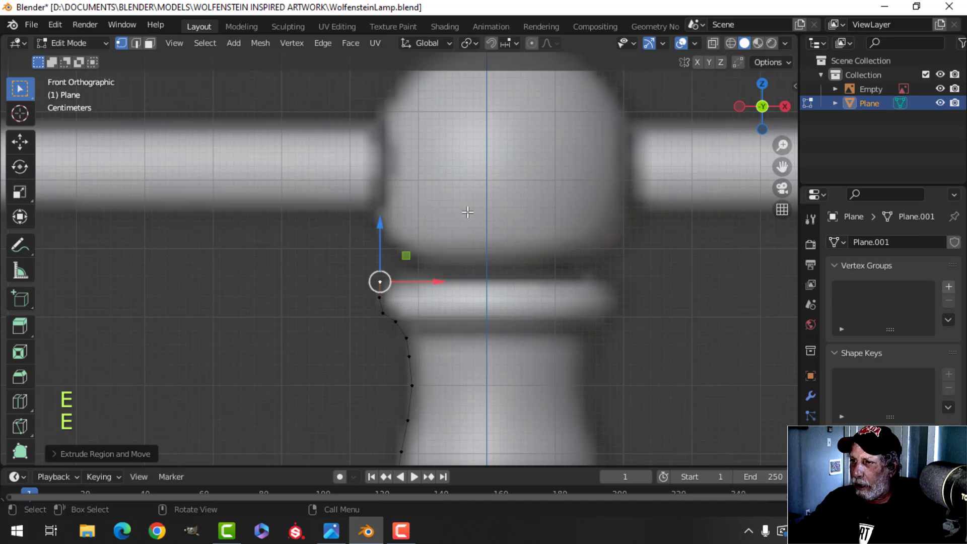
scroll(469, 207, down, 2)
scroll(431, 241, up, 1)
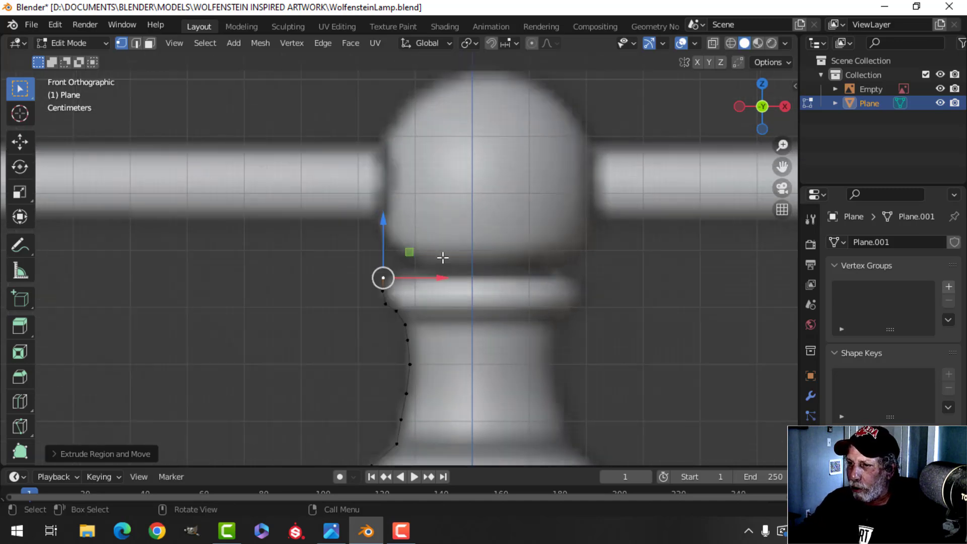
scroll(443, 258, up, 1)
key(g)
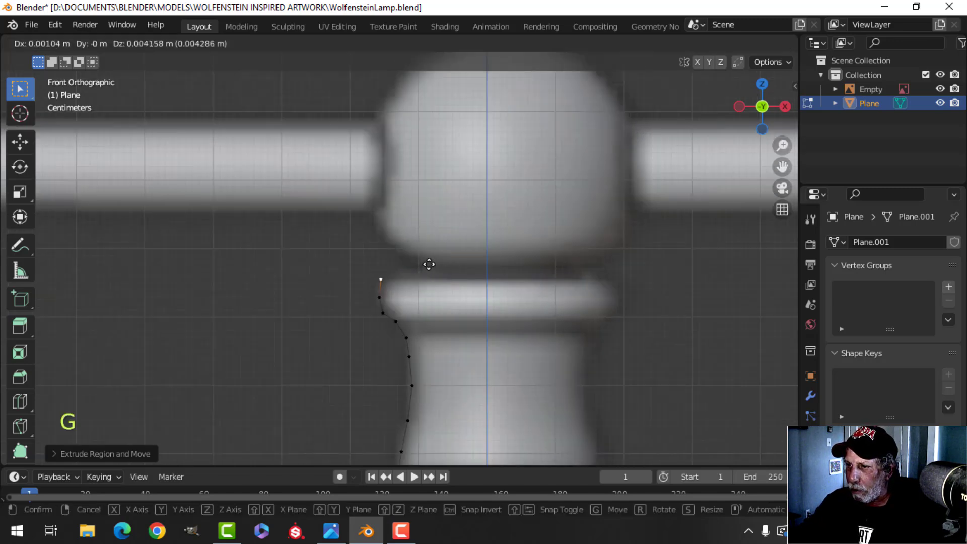
click(431, 264)
- Extrude the collar's top vertex inward along the X axis, ending close to the centre axis
key(g)
key(x)
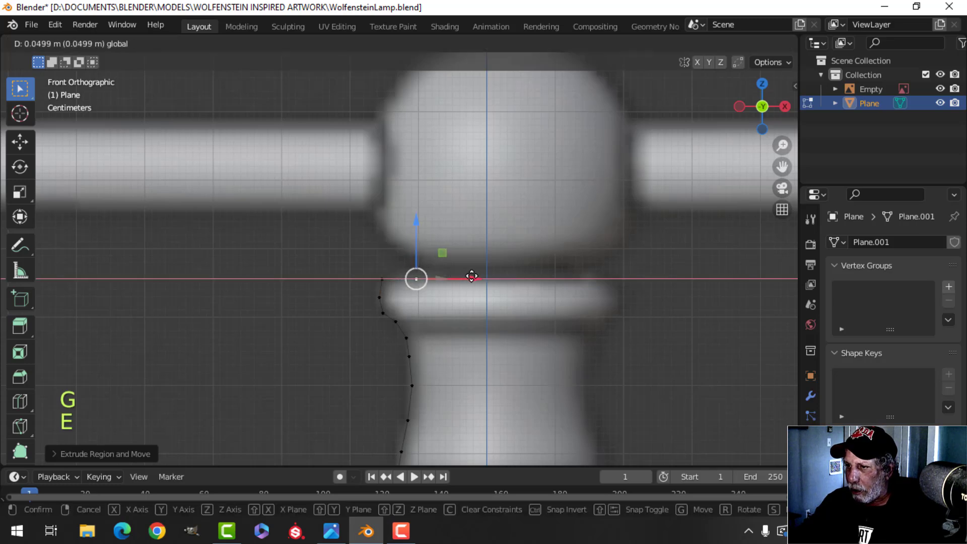
click(478, 268)
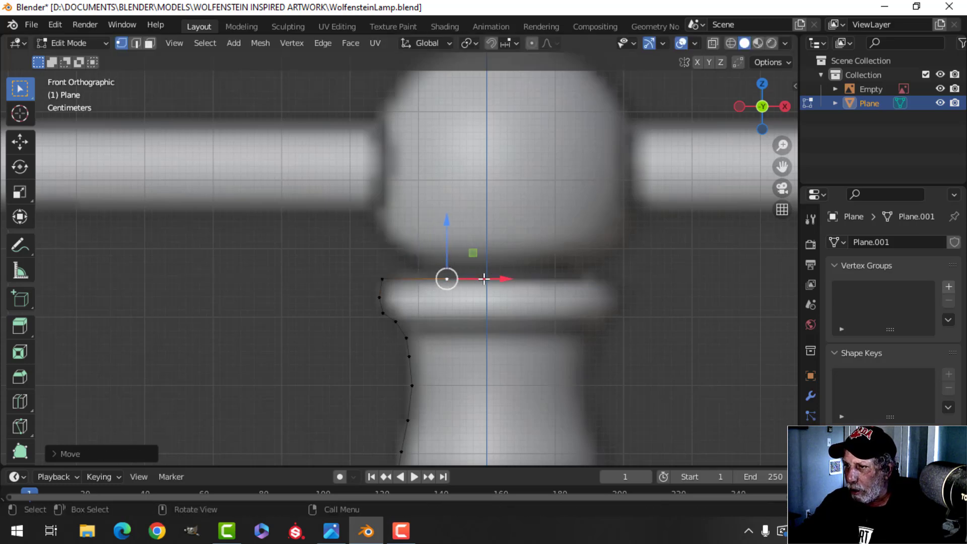
drag(484, 279, 509, 276)
- Return to Object Mode and add a Screw modifier that revolves the profile 360° around the Z axis
scroll(503, 298, down, 4)
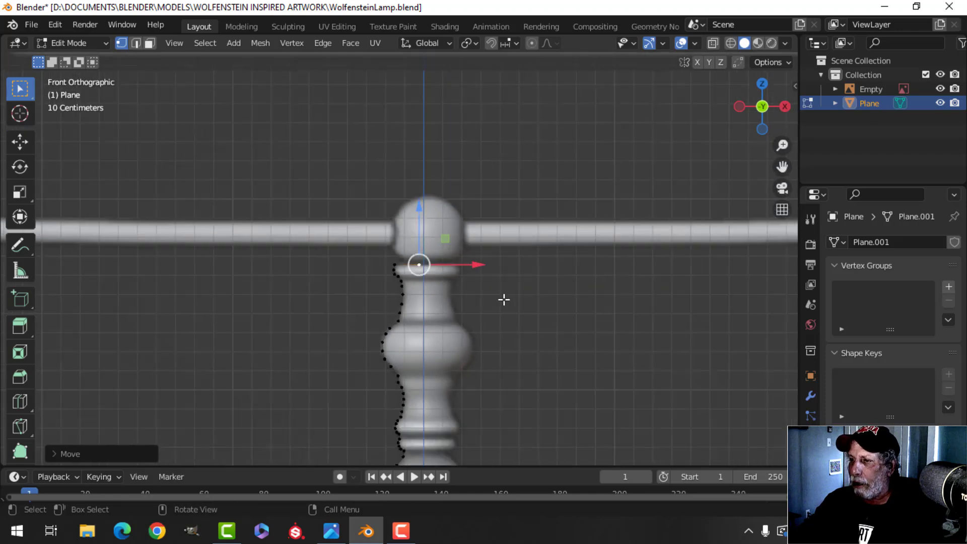
shift+middle_drag(503, 298, 464, 248)
key(Tab)
middle_drag(488, 291, 449, 257)
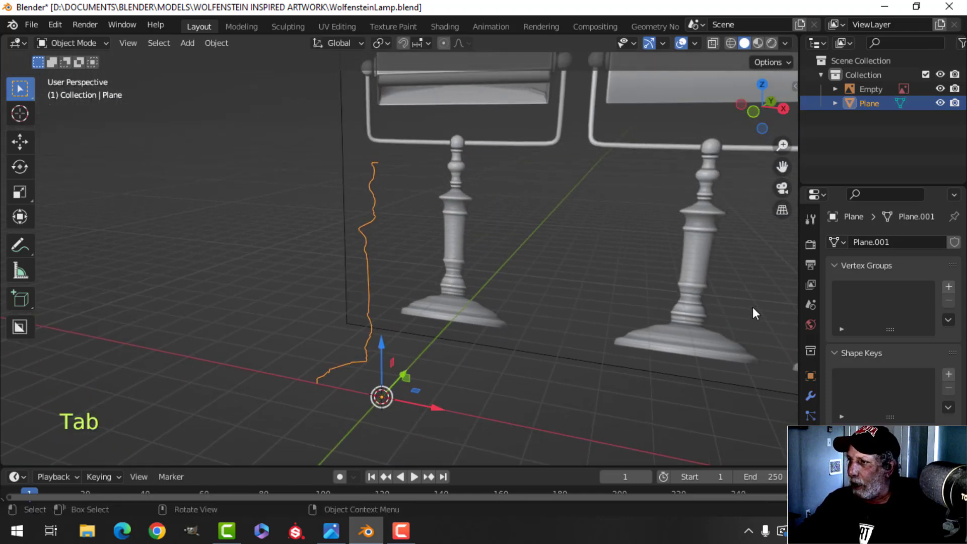
click(811, 396)
click(851, 242)
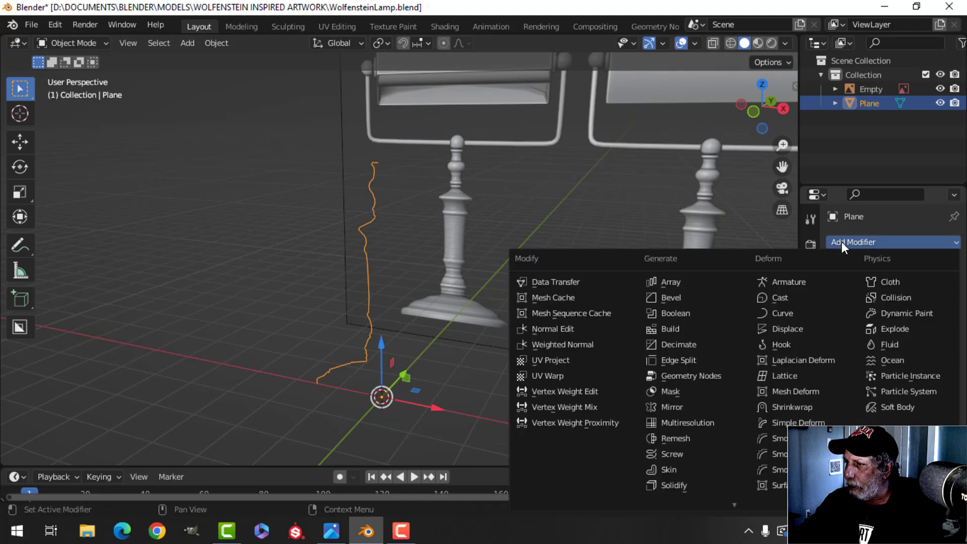
click(676, 454)
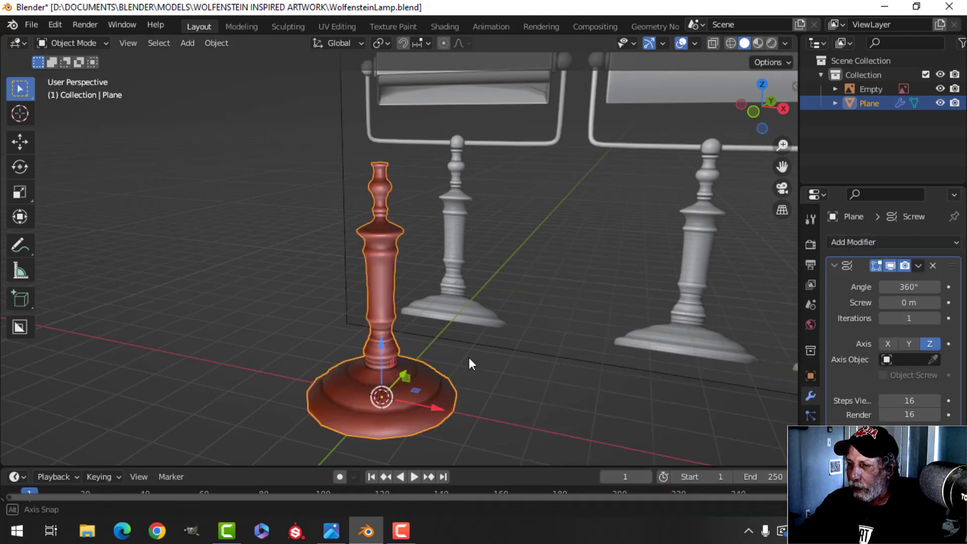
- Display face orientation and flip the normals in the Screw modifier
middle_drag(470, 358, 439, 394)
scroll(513, 346, up, 3)
scroll(516, 374, down, 2)
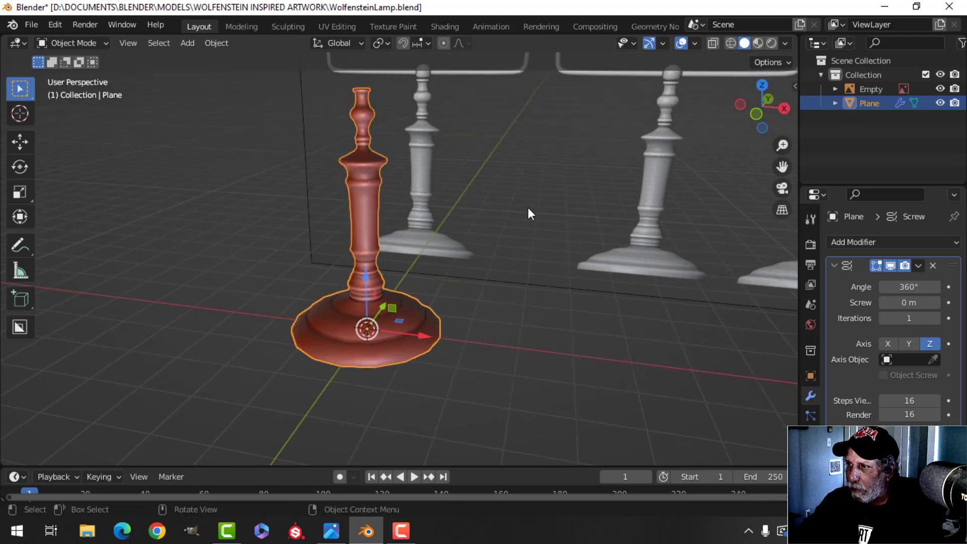
click(696, 44)
click(627, 301)
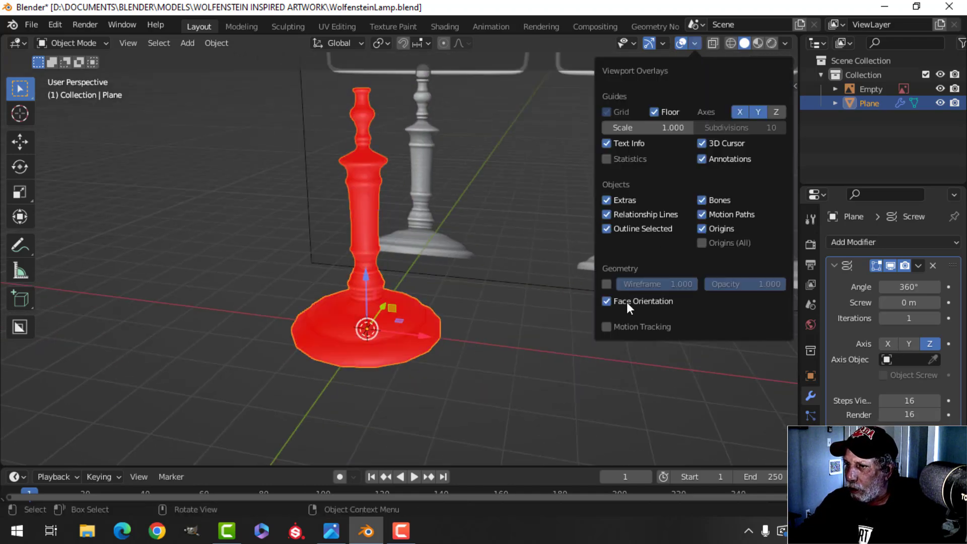
click(627, 301)
click(647, 301)
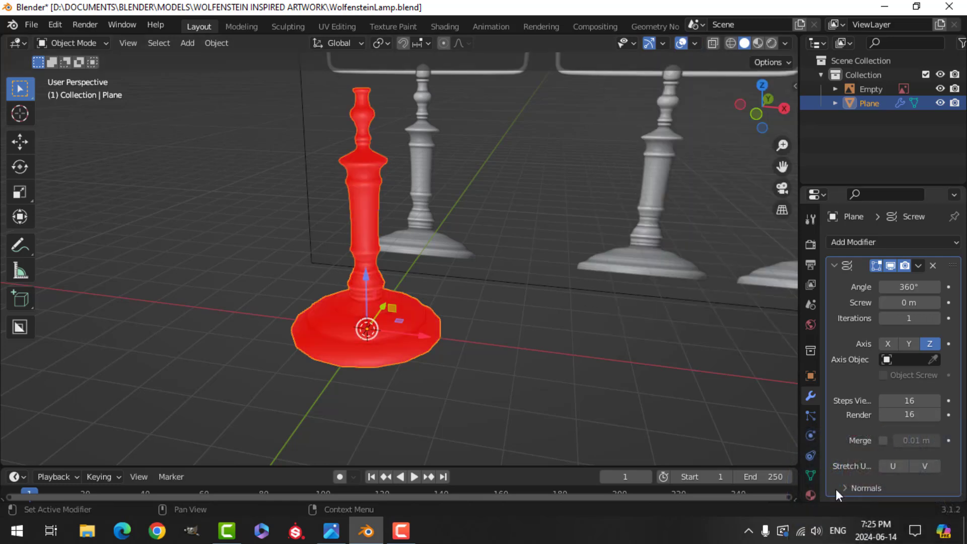
click(848, 489)
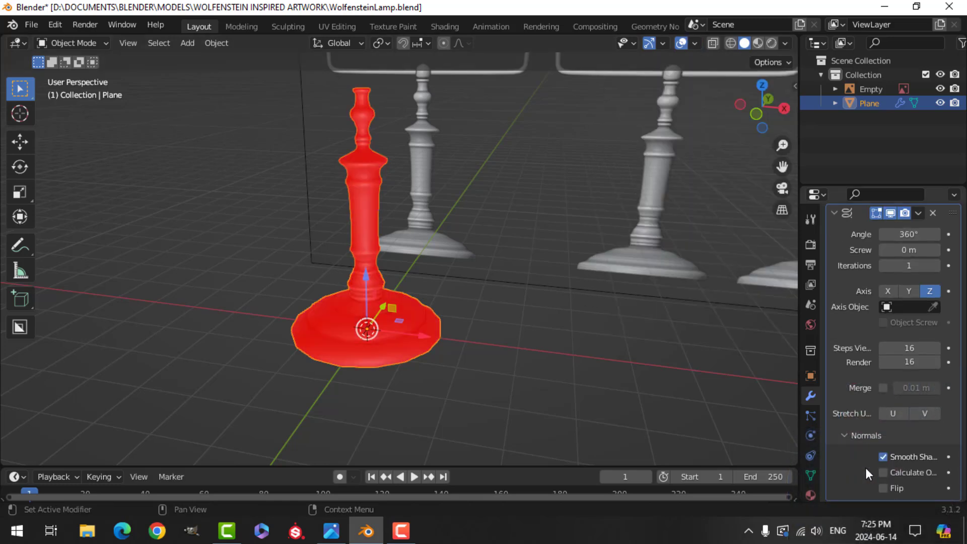
click(883, 488)
- Turn off the face orientation overlay
shift+middle_drag(550, 218, 554, 233)
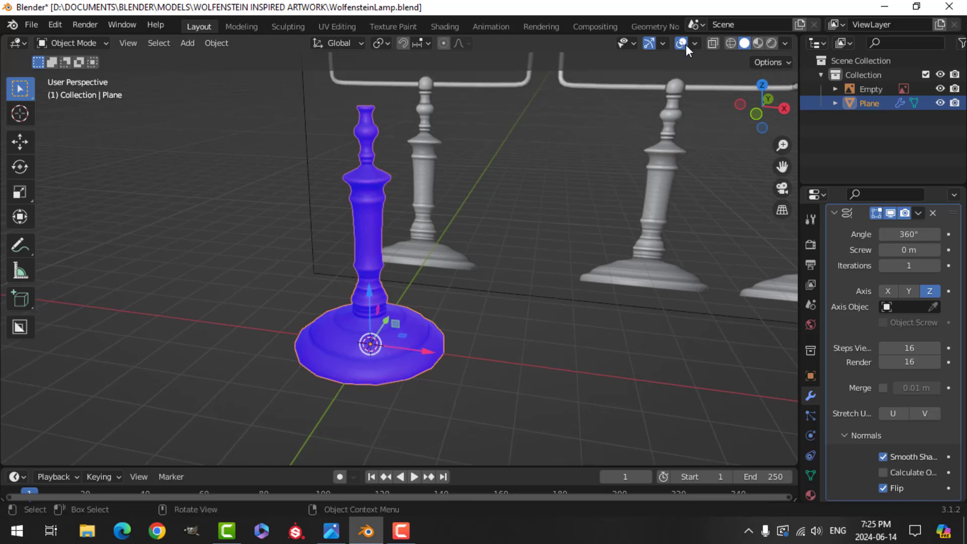
click(696, 44)
click(657, 304)
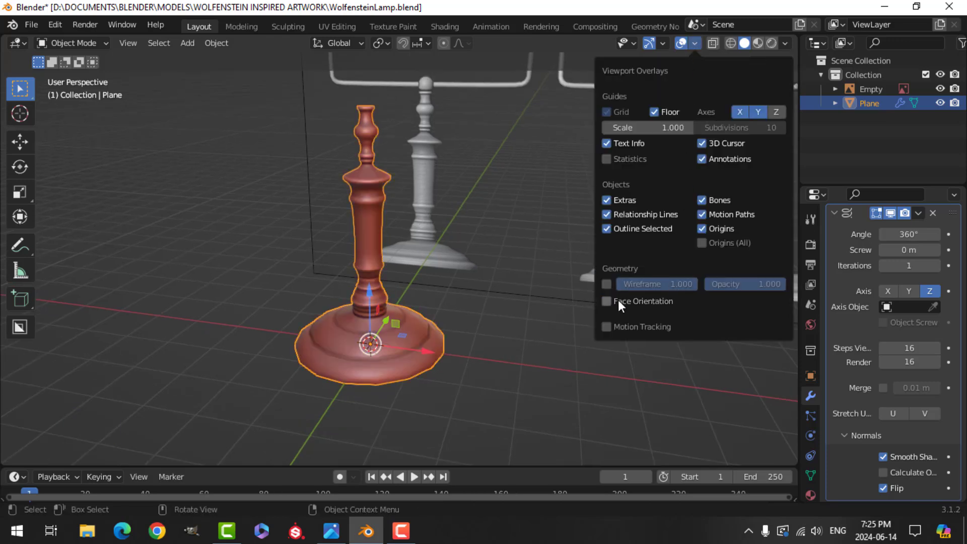
- Apply the Screw modifier to the lamp stand
middle_drag(580, 298, 501, 292)
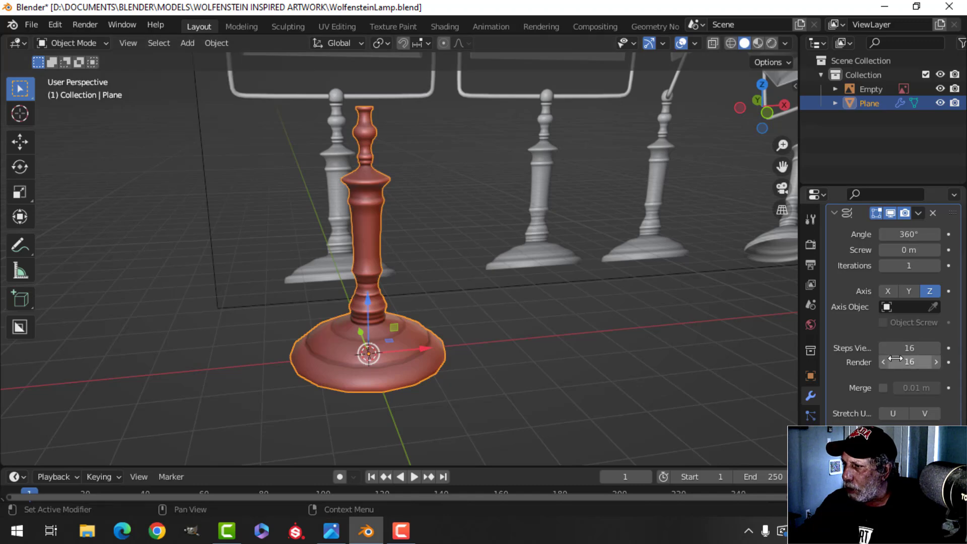
middle_drag(561, 347, 484, 295)
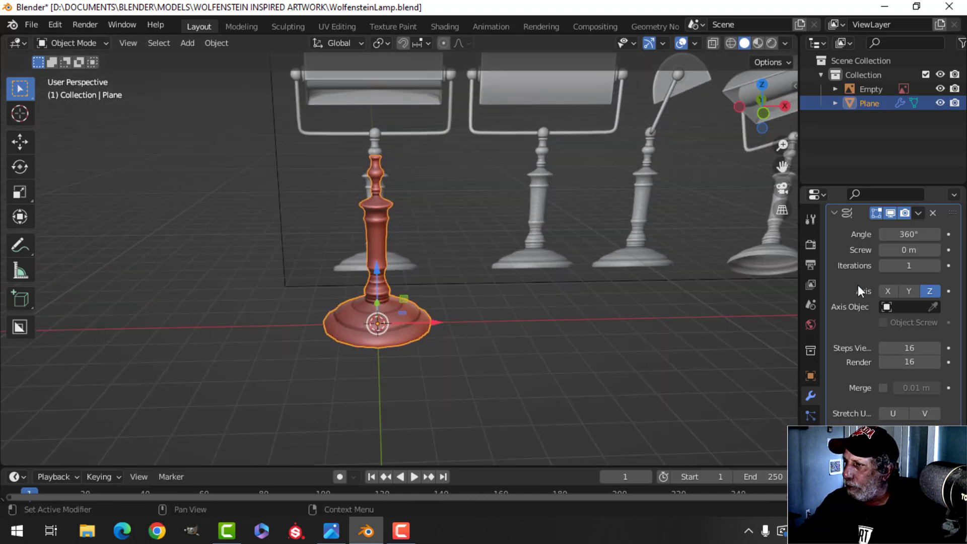
scroll(923, 242, up, 3)
click(920, 266)
click(866, 285)
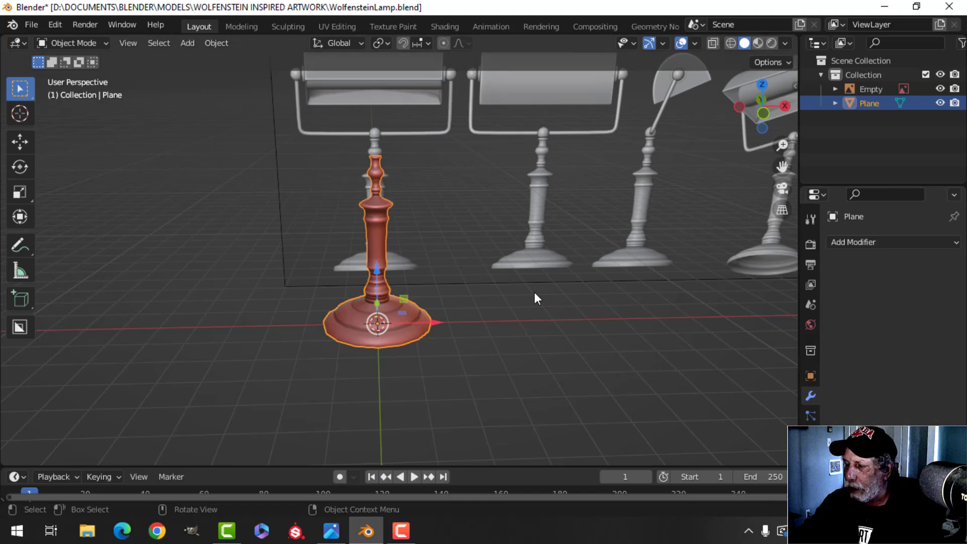
- Add a Subdivision modifier with viewport level 1 to the lamp stand and deselect it
key(ctrl+1)
scroll(452, 314, up, 3)
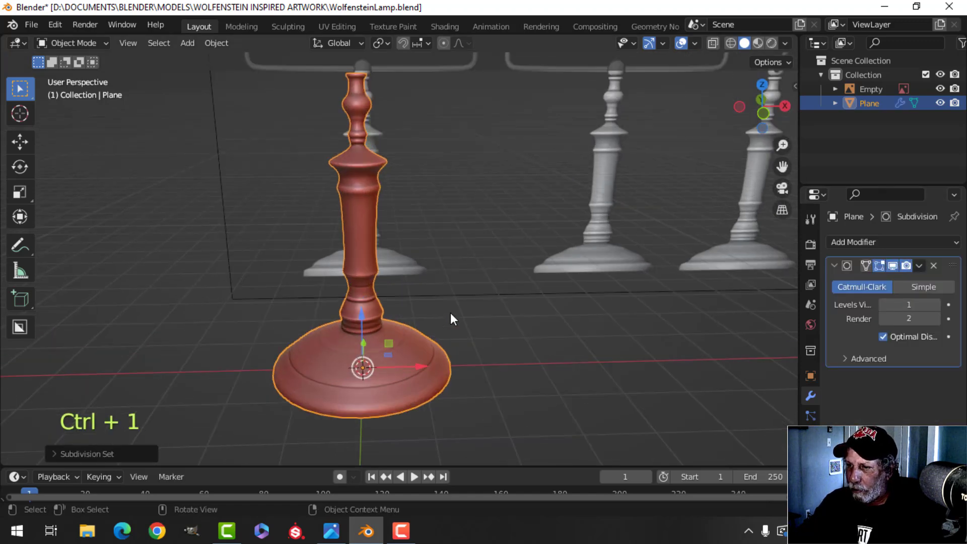
key(alt+a)
- Add an edge loop to the base's wide slope in Edit Mode, sliding it down close to the lower ridge
shift+middle_drag(441, 264, 449, 204)
middle_drag(451, 264, 455, 252)
scroll(452, 257, up, 2)
shift+middle_drag(421, 287, 423, 222)
middle_drag(429, 270, 480, 267)
scroll(444, 292, up, 2)
click(430, 285)
key(Tab)
scroll(469, 300, up, 1)
key(alt+a)
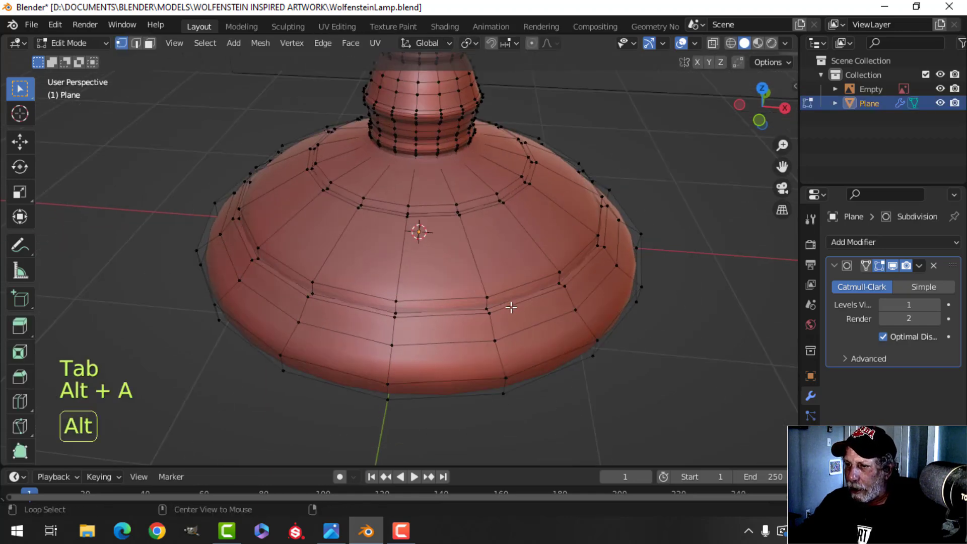
middle_drag(509, 304, 414, 266)
key(ctrl+r)
click(390, 264)
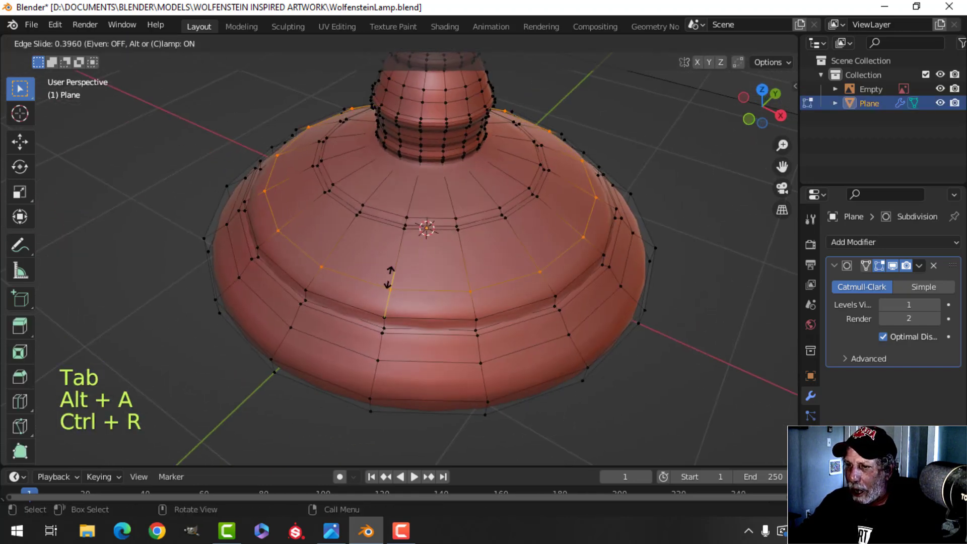
click(385, 293)
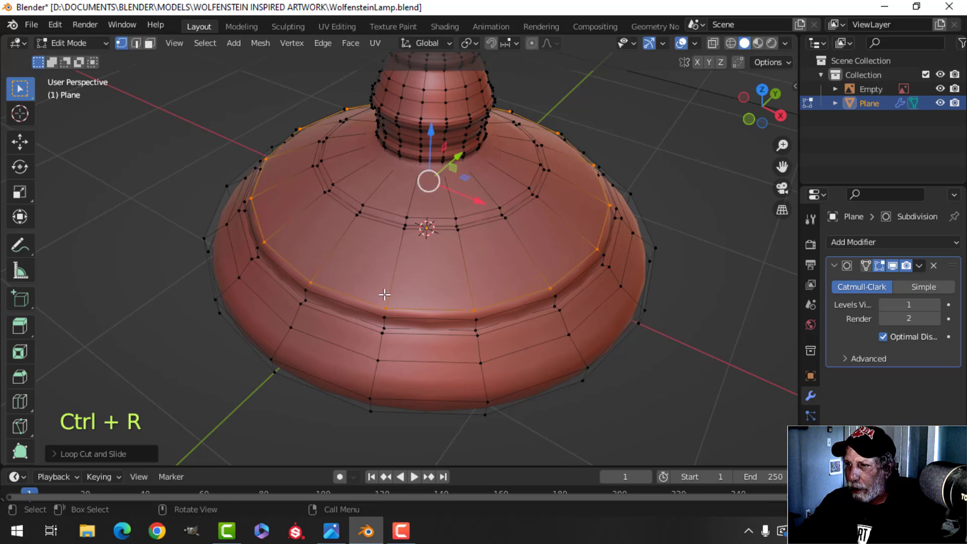
- Add two edge loops tight against the base's upper ridge, one just below it and one just above
key(ctrl+r)
click(400, 265)
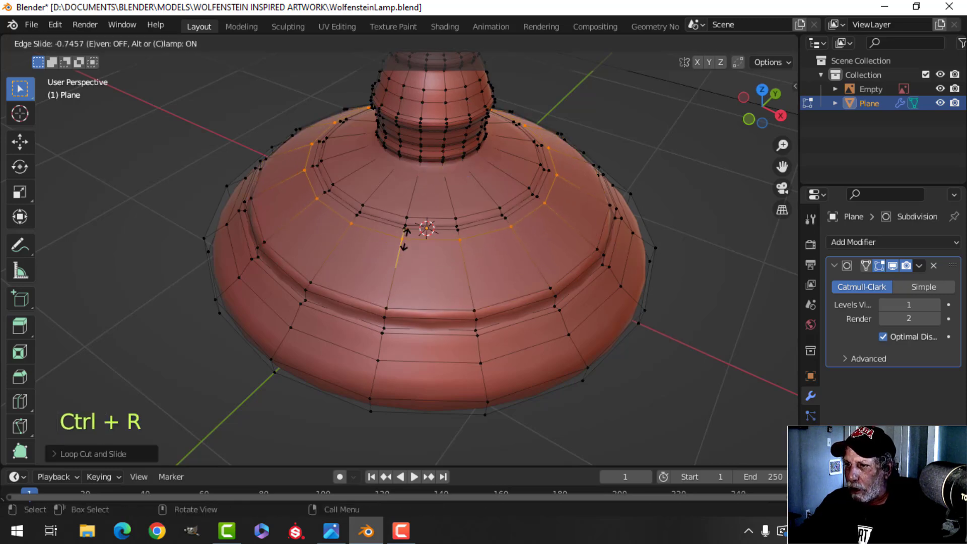
click(404, 237)
key(ctrl+r)
click(408, 202)
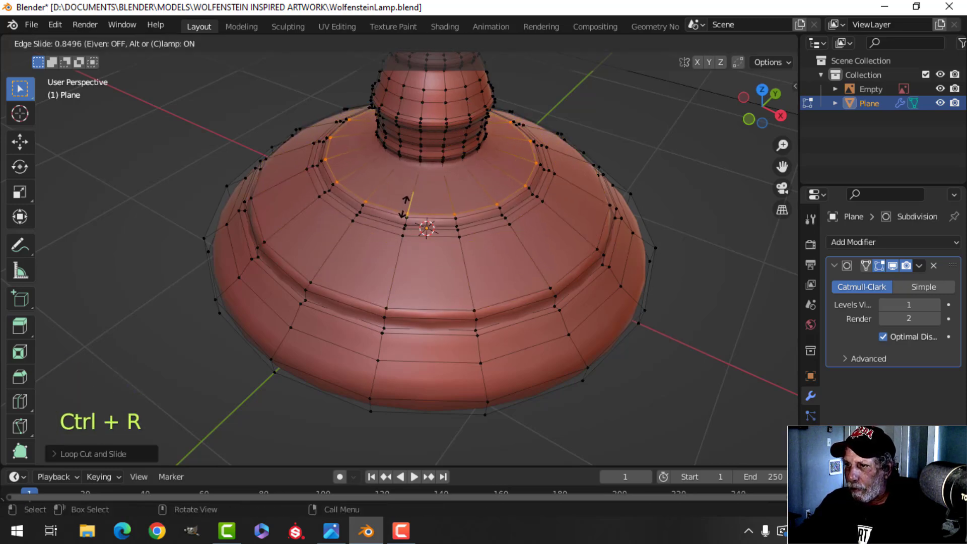
click(406, 207)
- Add an edge loop on the base close to the foot of the stem, and return to Object Mode
key(ctrl+r)
click(428, 151)
click(417, 176)
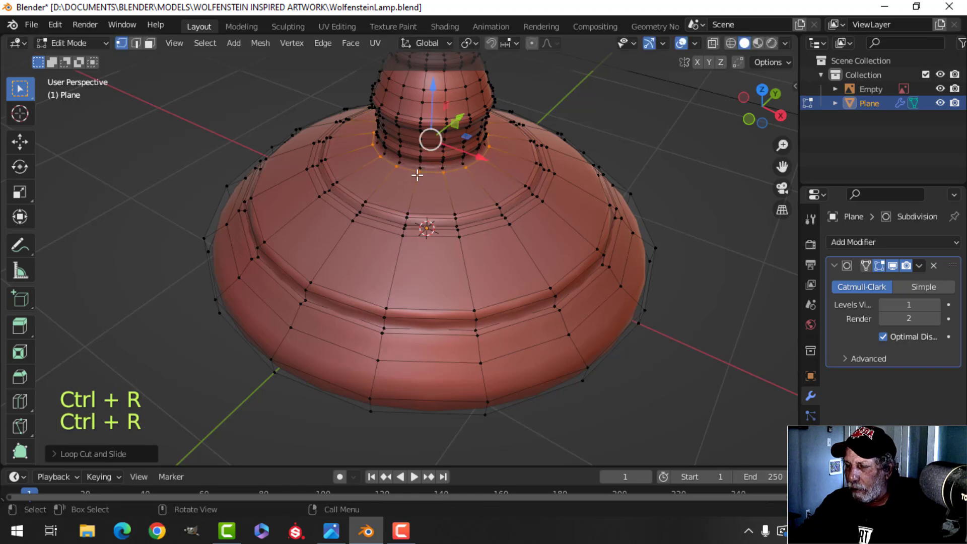
key(Tab)
- Add an edge loop at the top of the stem's lowest bulge, just beneath the narrow ring, and leave Edit Mode
scroll(456, 261, down, 3)
middle_drag(455, 261, 479, 231)
key(alt+a)
shift+middle_drag(445, 220, 479, 249)
scroll(424, 284, up, 3)
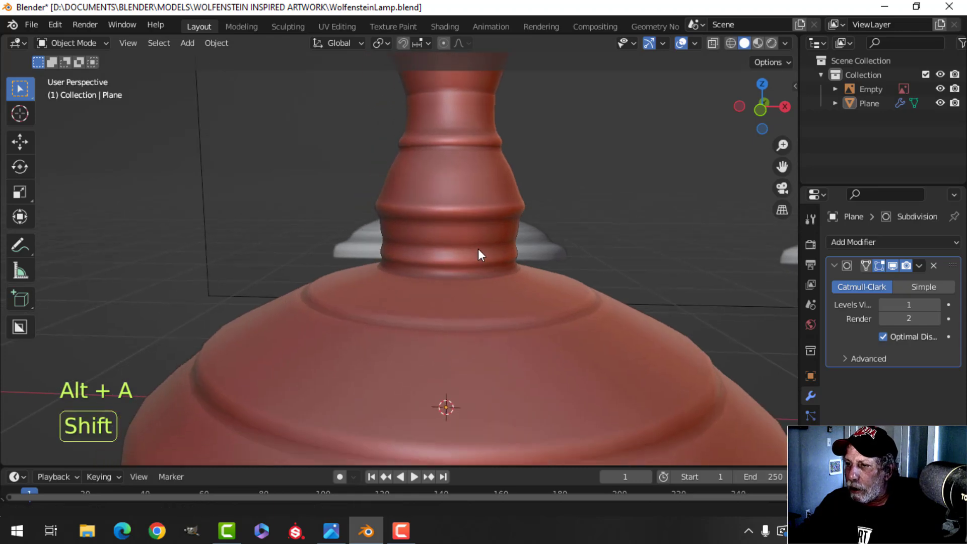
click(465, 201)
key(Tab)
shift+middle_drag(481, 204, 443, 216)
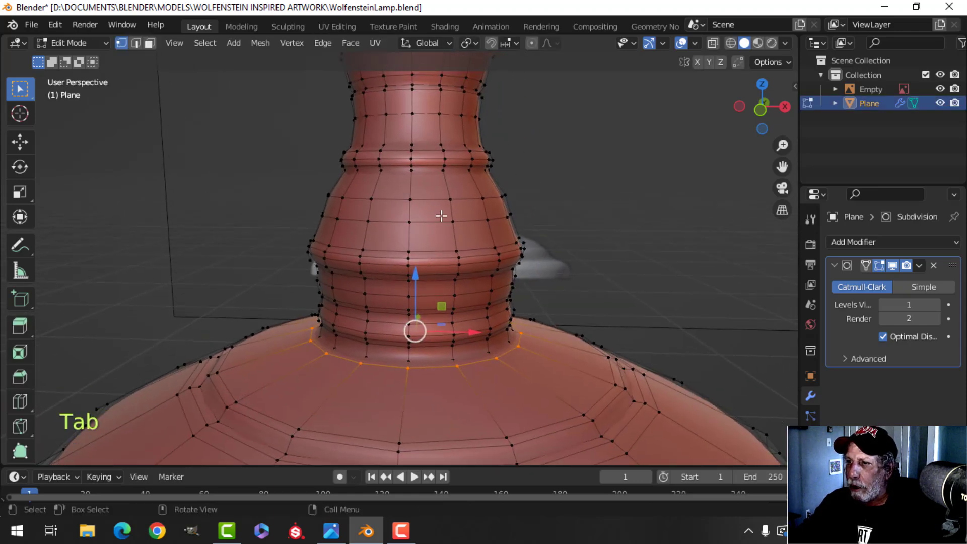
key(alt+a)
key(ctrl+r)
click(447, 186)
click(447, 180)
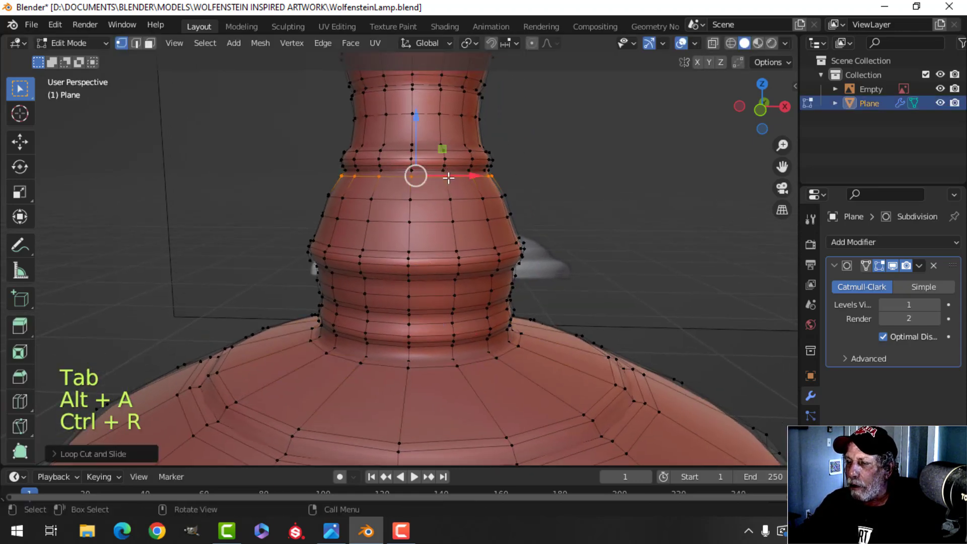
key(Tab)
- Add an edge loop at the top of the long shaft in Edit Mode, just beneath the upper ring
scroll(457, 206, down, 3)
shift+middle_drag(458, 207, 423, 286)
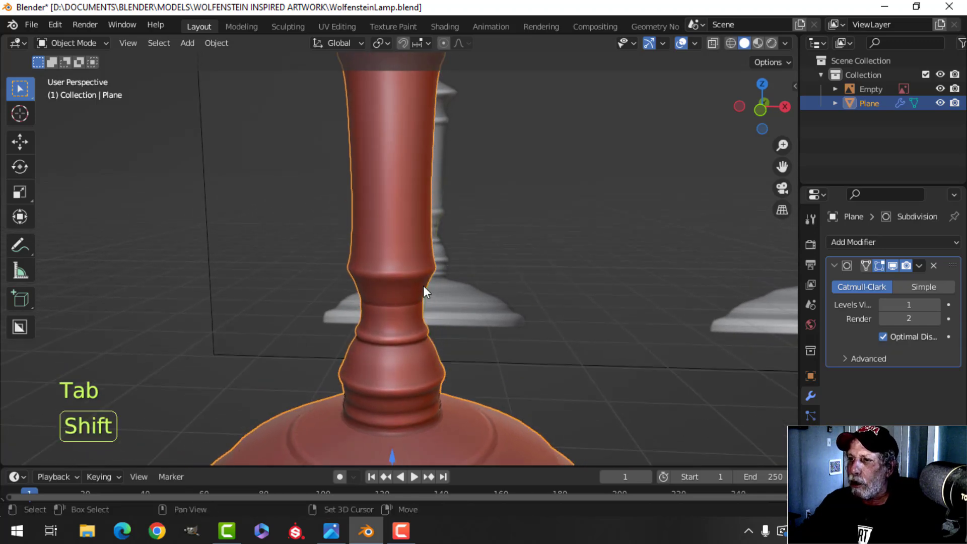
scroll(423, 286, down, 3)
key(alt+a)
shift+middle_drag(422, 251, 420, 296)
click(395, 247)
key(Tab)
scroll(403, 259, up, 3)
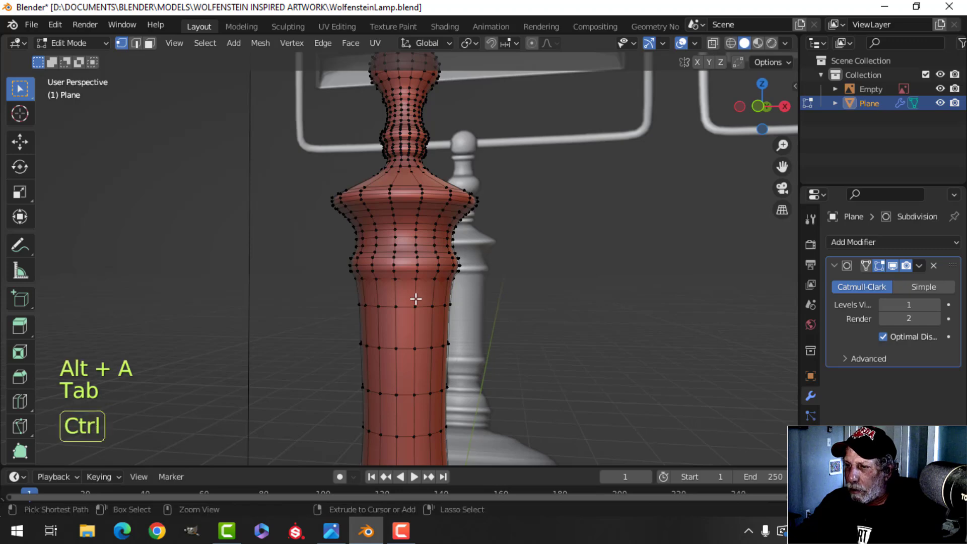
key(ctrl+r)
click(414, 299)
click(415, 289)
shift+middle_drag(439, 255, 427, 318)
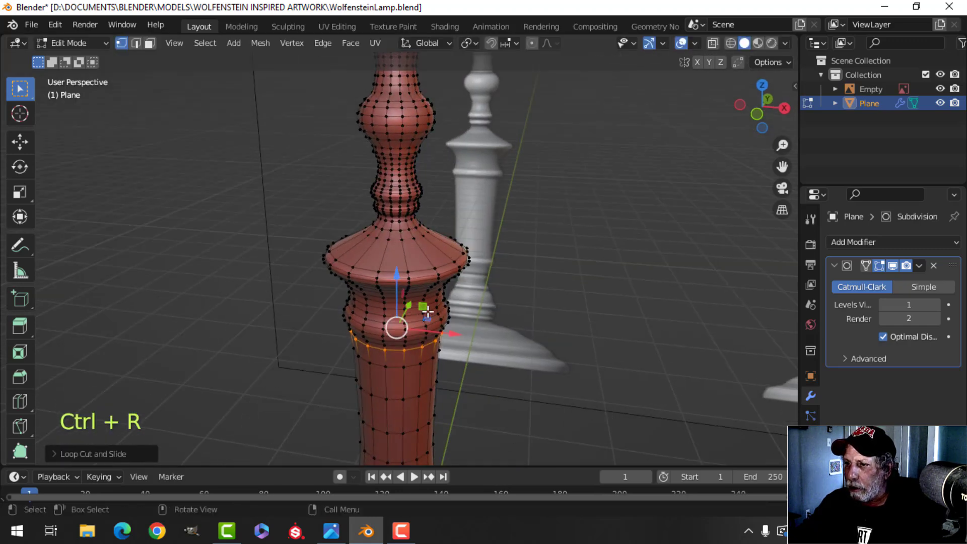
- Add an edge loop on the wide sloping collar above the shaft, slid up towards the narrow neck, and return to Object Mode
scroll(423, 298, up, 2)
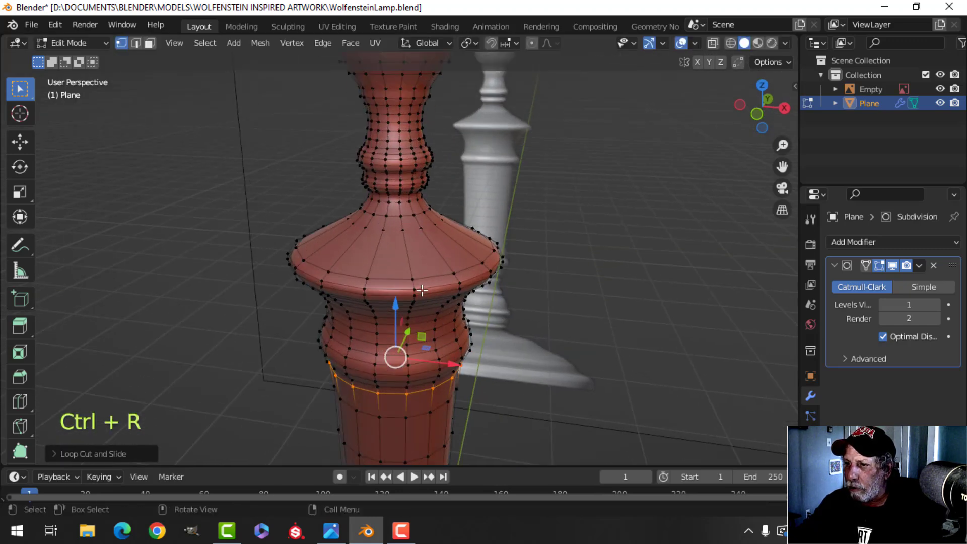
key(ctrl)
key(ctrl+r)
click(406, 247)
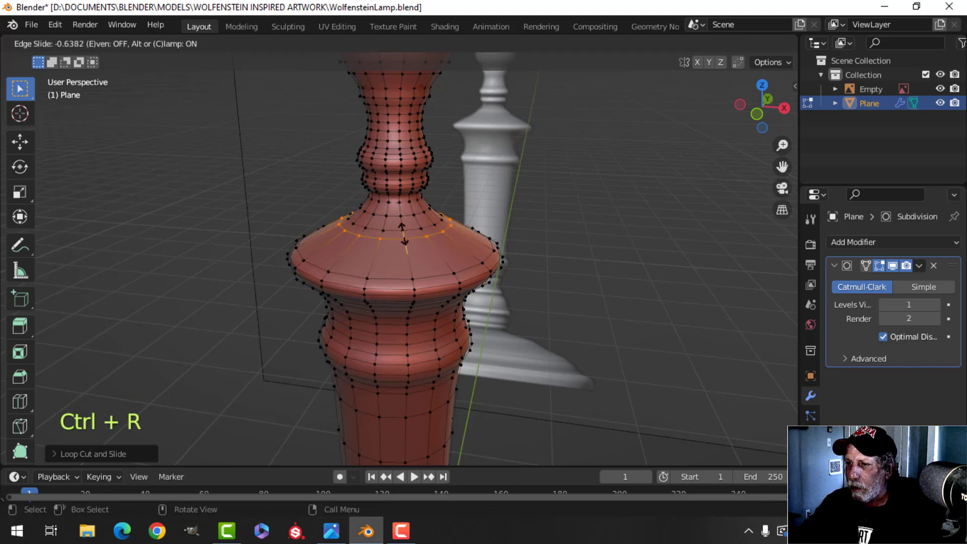
click(403, 237)
key(Tab)
scroll(450, 258, down, 5)
key(alt+a)
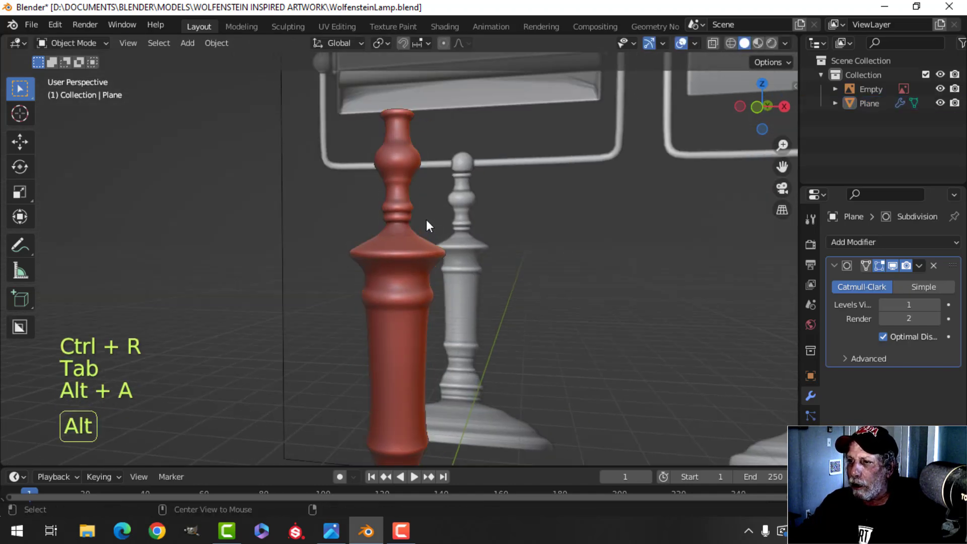
- Add an edge loop at the underside of the stem's large upper bulb, close to where it narrows, and leave Edit Mode
scroll(404, 285, up, 2)
scroll(403, 285, up, 4)
shift+middle_drag(404, 284, 457, 302)
scroll(456, 276, up, 3)
key(Tab)
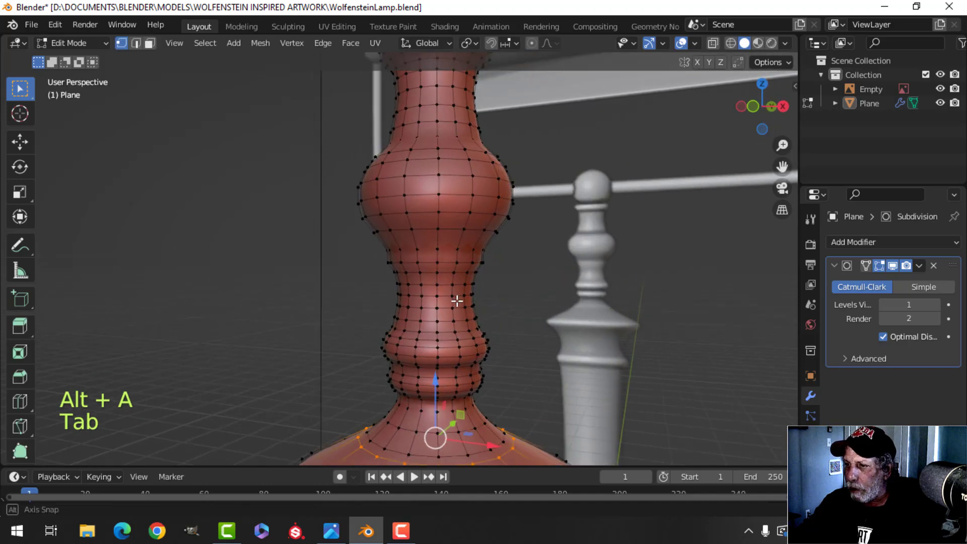
key(alt+a)
scroll(439, 282, up, 5)
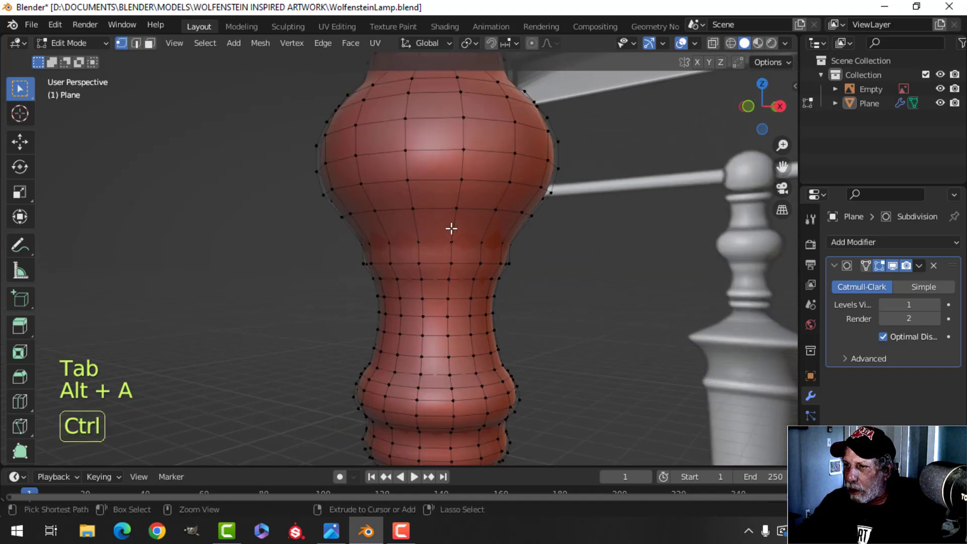
key(ctrl+r)
click(452, 228)
click(450, 239)
key(Tab)
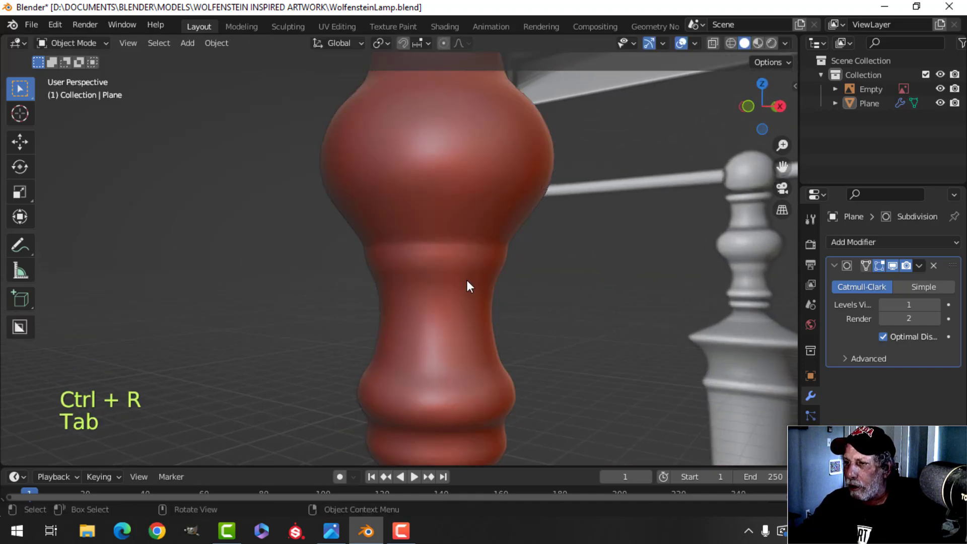
- Add an edge loop on top of the large upper bulb, near where it meets the neck, then deselect everything in Object Mode
scroll(465, 280, down, 5)
shift+middle_drag(452, 264, 452, 319)
middle_drag(452, 320, 452, 327)
key(Tab)
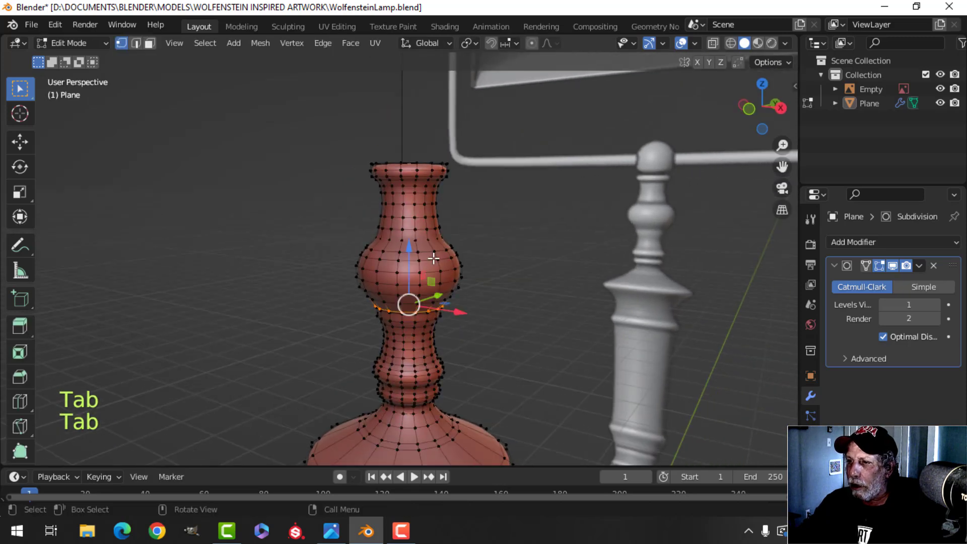
scroll(449, 237, up, 2)
key(alt+a)
scroll(443, 245, up, 2)
key(ctrl+r)
click(434, 235)
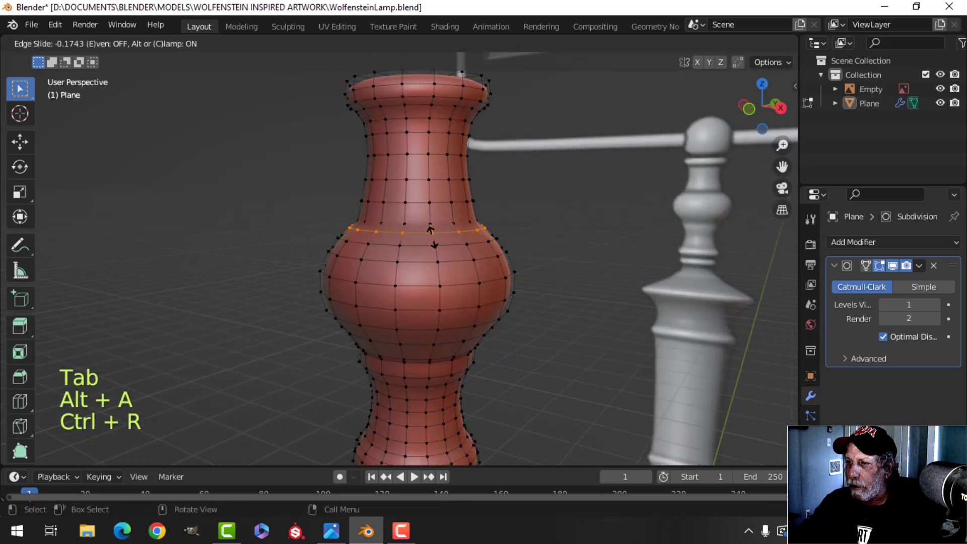
click(432, 235)
key(Tab)
scroll(452, 246, down, 4)
key(alt+a)
- Add an edge loop tight beneath the stem's top rim, then return to Object Mode with nothing selected
middle_drag(451, 246, 409, 319)
scroll(432, 267, down, 1)
scroll(431, 267, up, 2)
mouse_move(410, 318)
middle_down()
mouse_move(412, 272)
mouse_move(415, 313)
middle_up()
scroll(412, 272, up, 2)
key(Tab)
scroll(412, 278, up, 4)
key(alt+a)
key(ctrl+r)
click(436, 212)
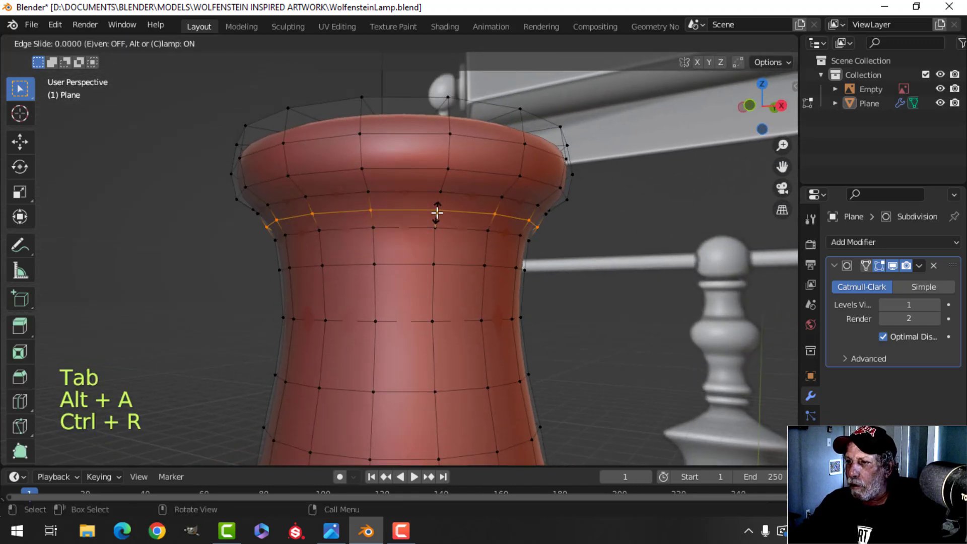
click(435, 200)
key(Tab)
scroll(440, 255, down, 9)
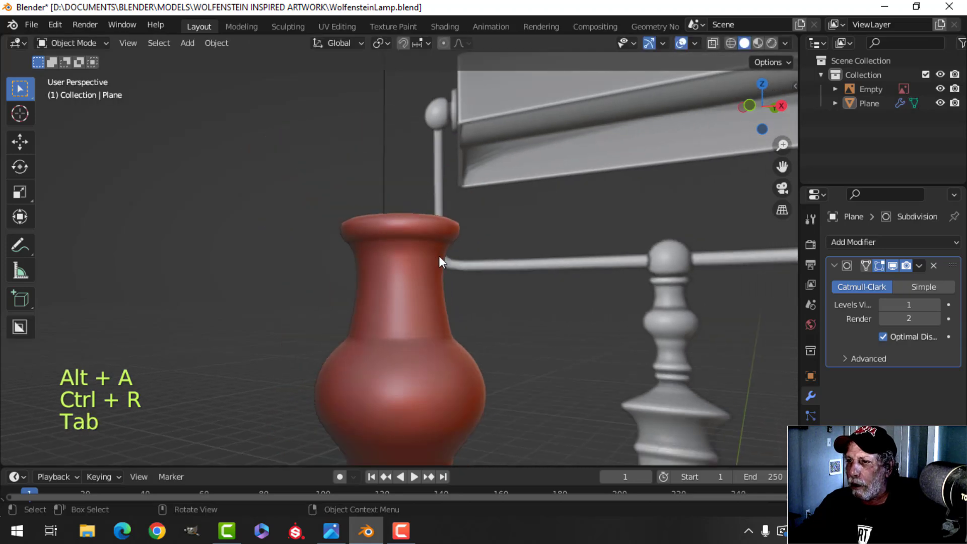
key(alt+a)
scroll(446, 297, down, 3)
shift+middle_drag(447, 298, 443, 248)
scroll(420, 296, down, 3)
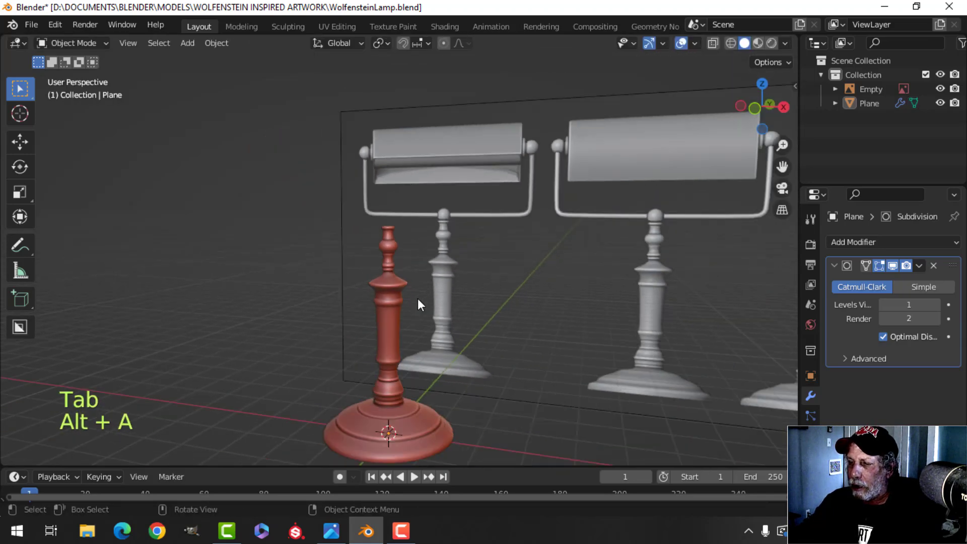